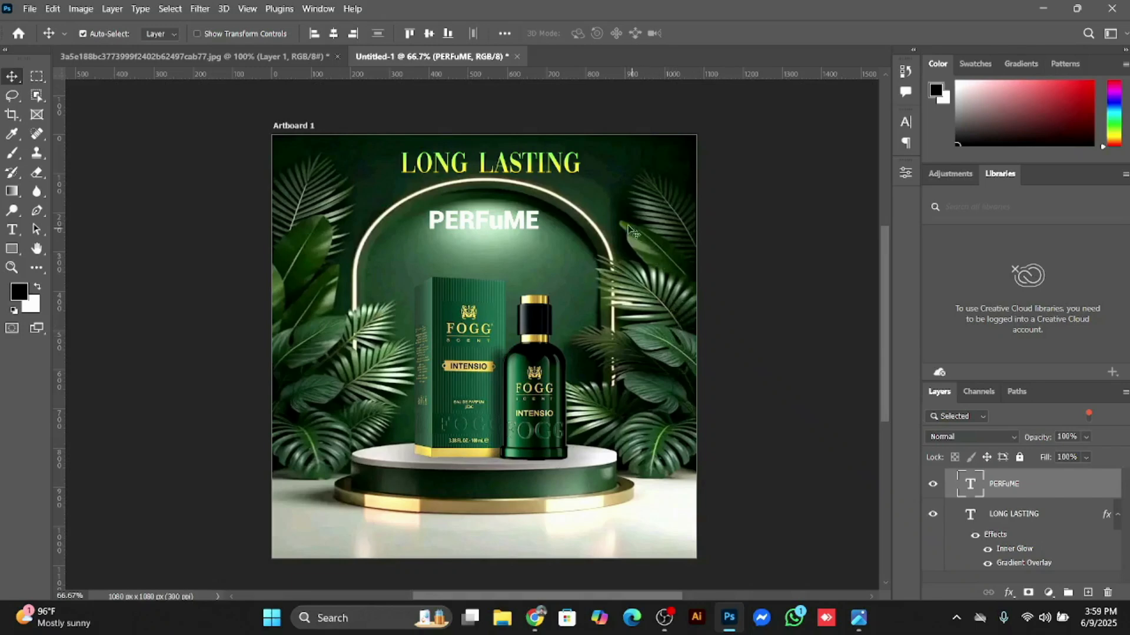
# Step: Create a new 1080 x 1080 px document at 300 pixels/inch, in RGB color with a white background and artboards enabled
pyautogui.click(32, 12)
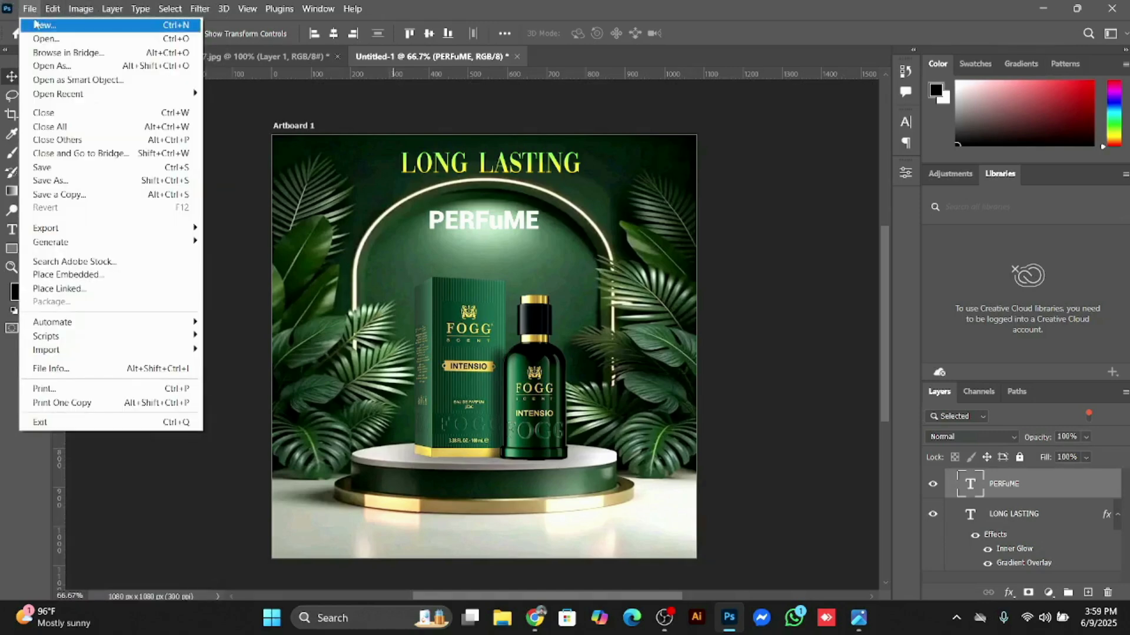
pyautogui.click(38, 26)
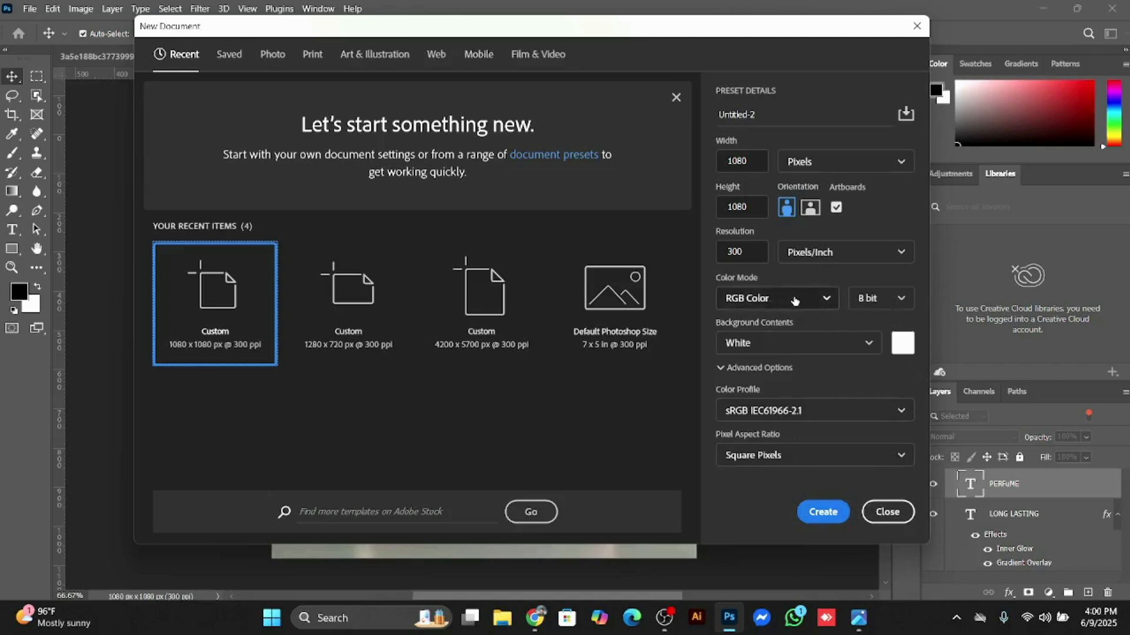
pyautogui.click(821, 521)
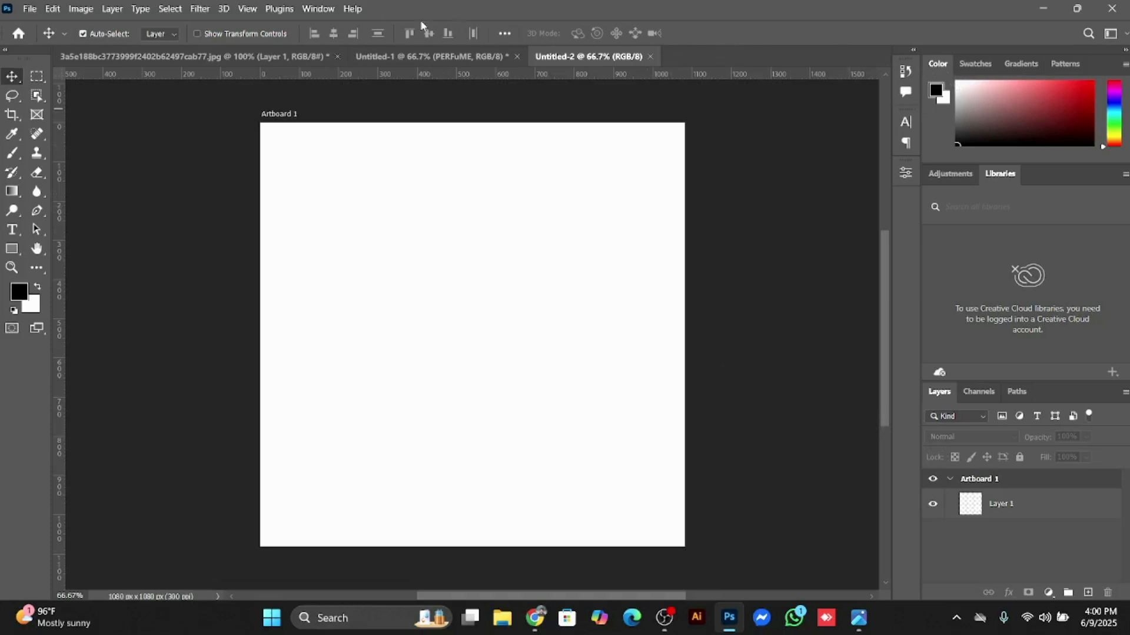
# Step: Place the green podium background image 327ac10308d677f2ba7343c460d767e4 from the Desktop as an embedded object in the Untitled-2 document
pyautogui.click(405, 56)
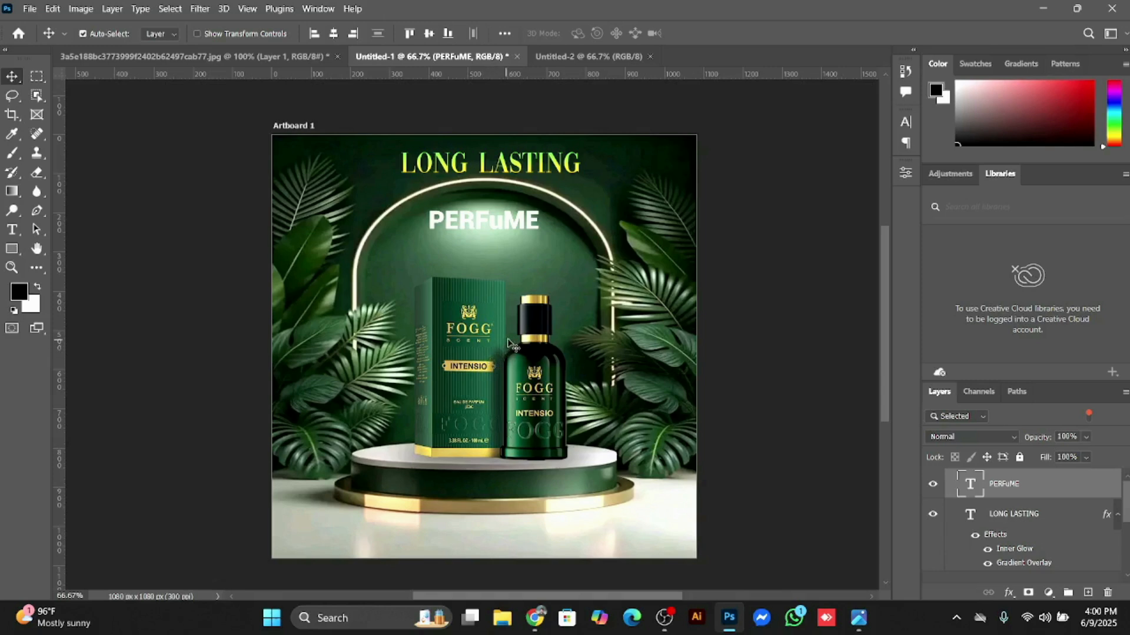
pyautogui.click(566, 56)
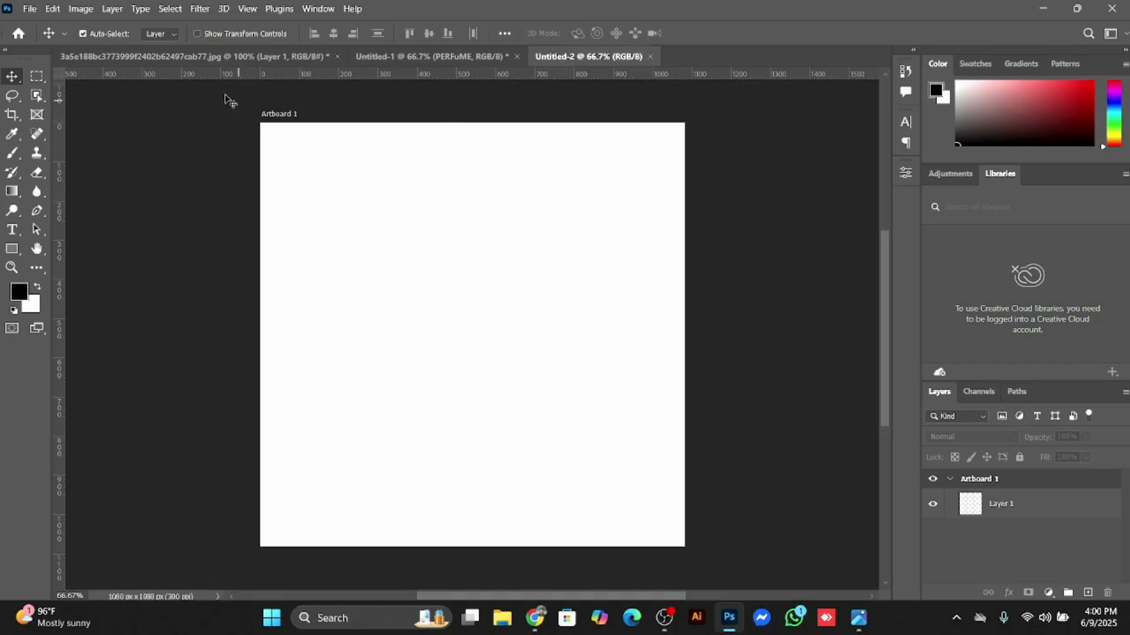
pyautogui.click(28, 8)
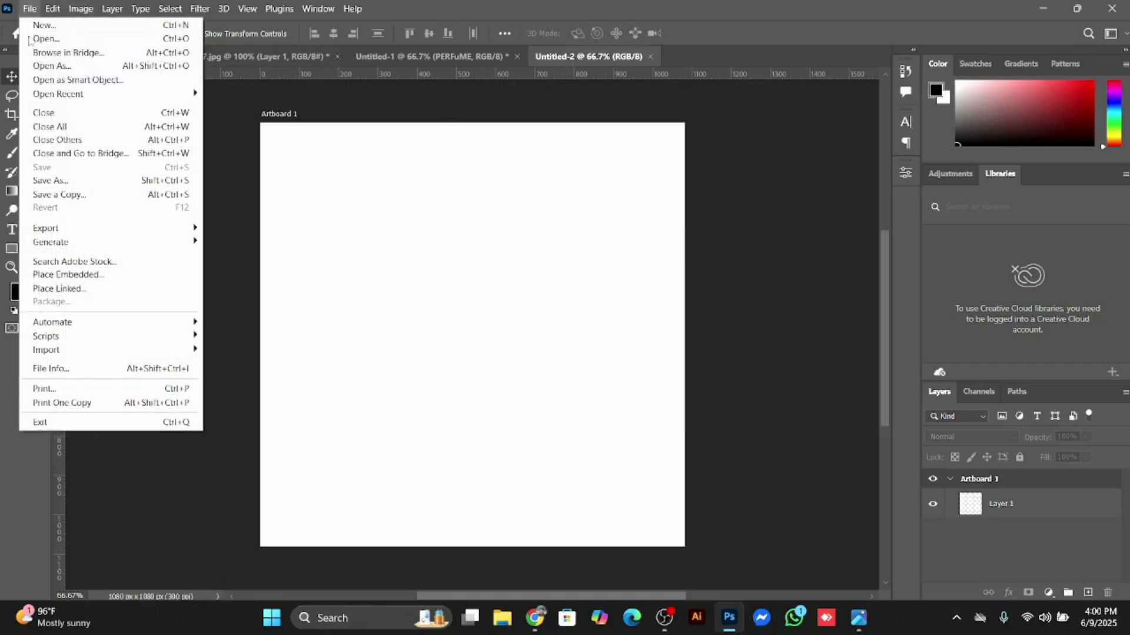
pyautogui.click(80, 278)
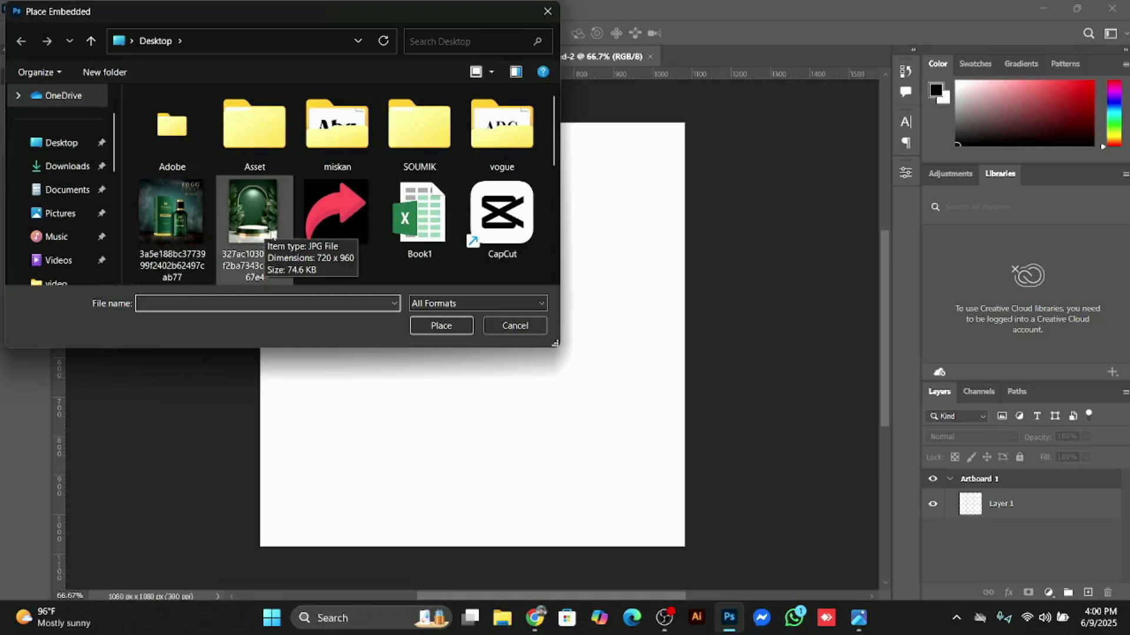
pyautogui.click(70, 143)
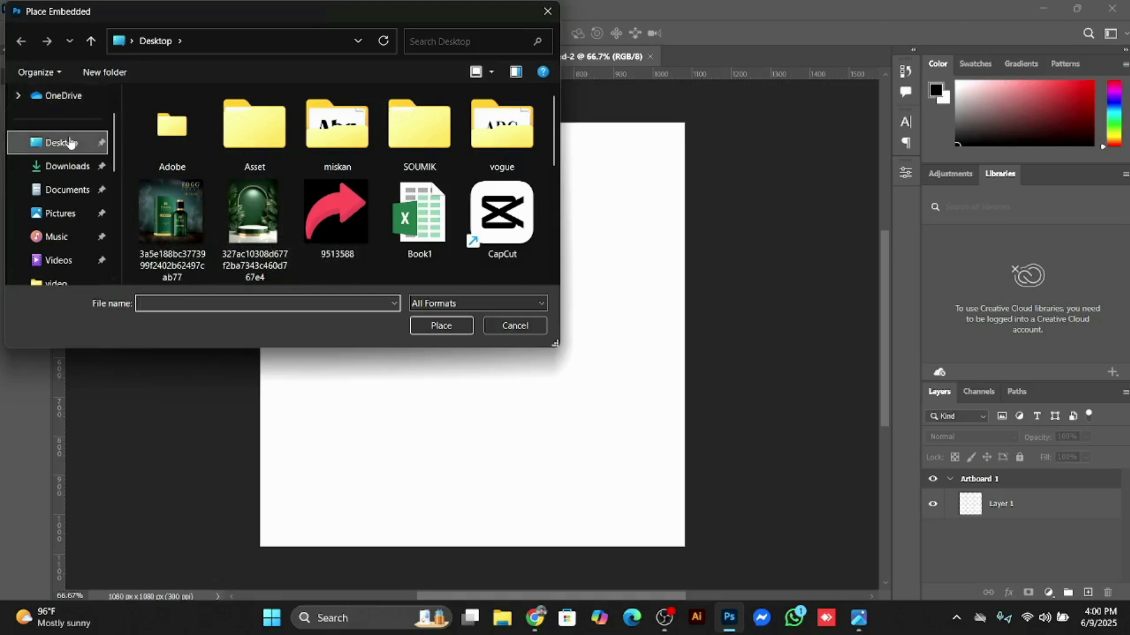
pyautogui.click(271, 224)
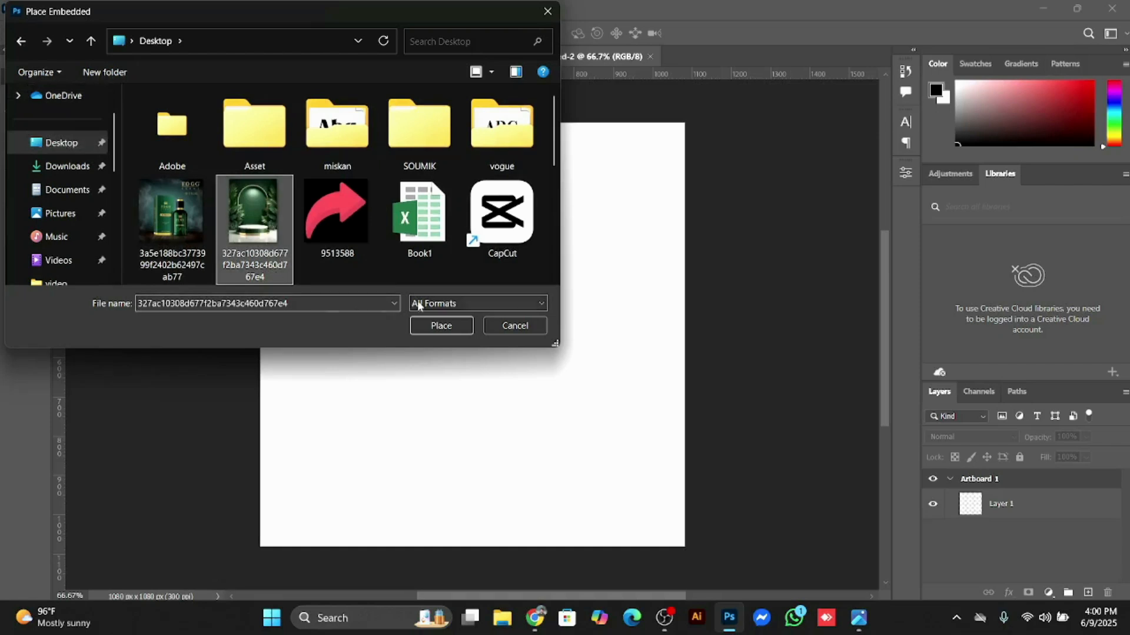
pyautogui.click(447, 330)
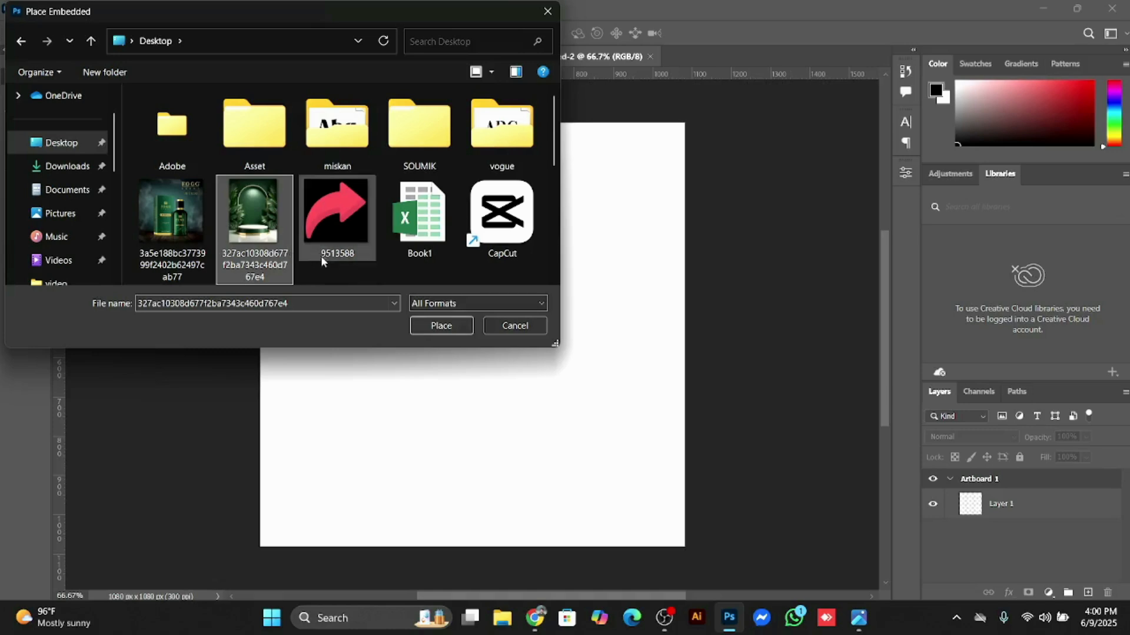
pyautogui.click(452, 330)
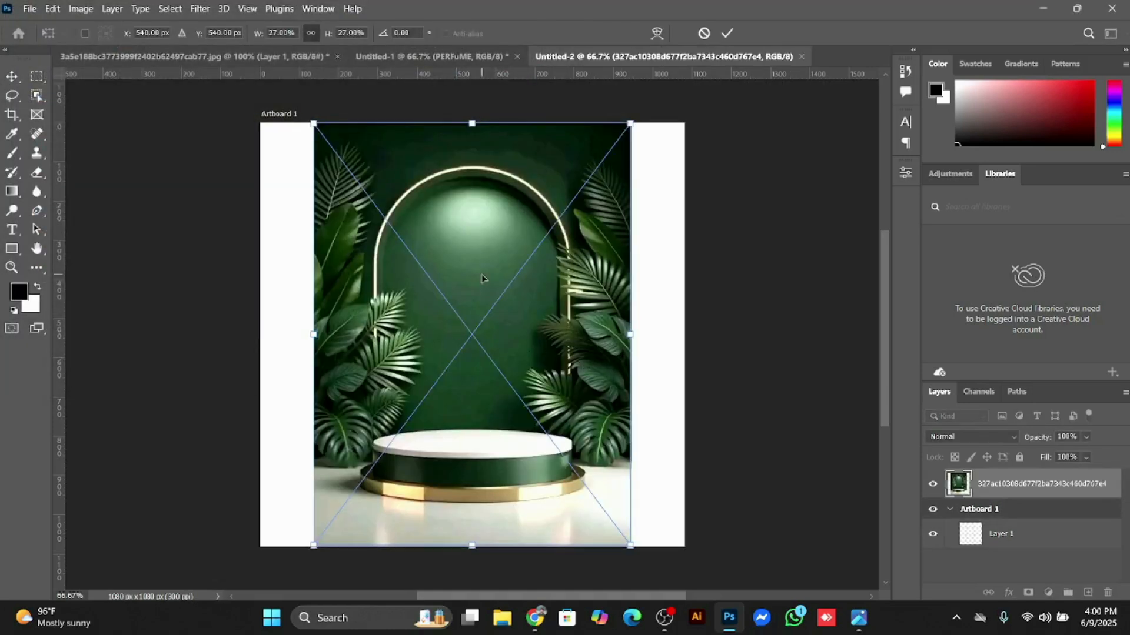
# Step: Align the background image with the artboard's left edge, stretch it horizontally to fill the full artboard width, and commit the transform
pyautogui.moveTo(481, 278); pyautogui.dragTo(429, 273)
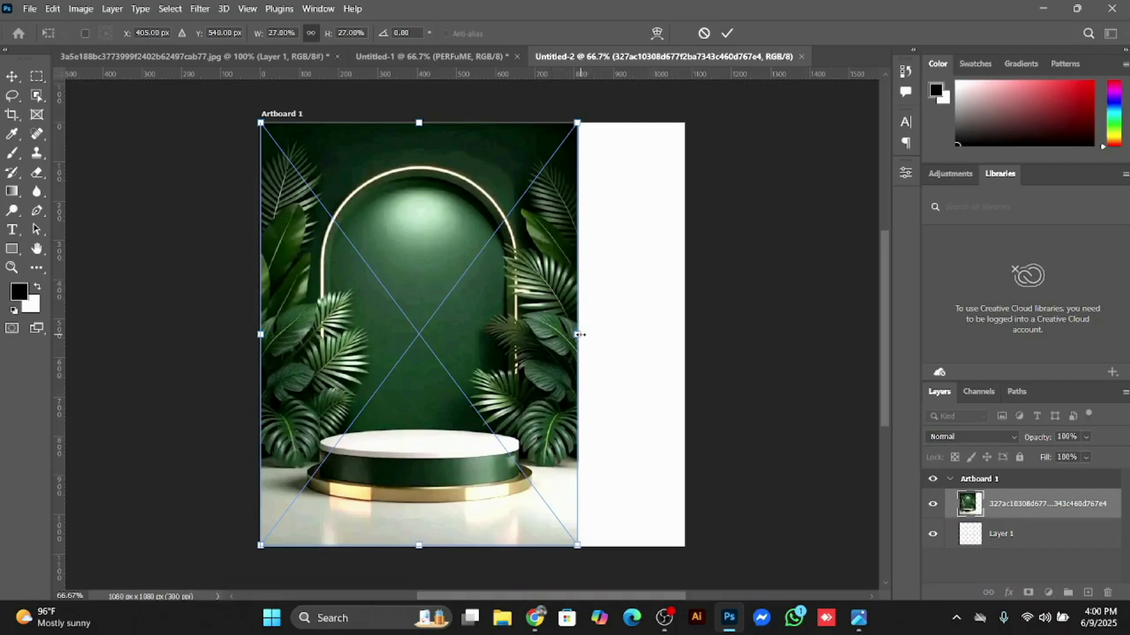
pyautogui.moveTo(580, 334); pyautogui.dragTo(690, 340)
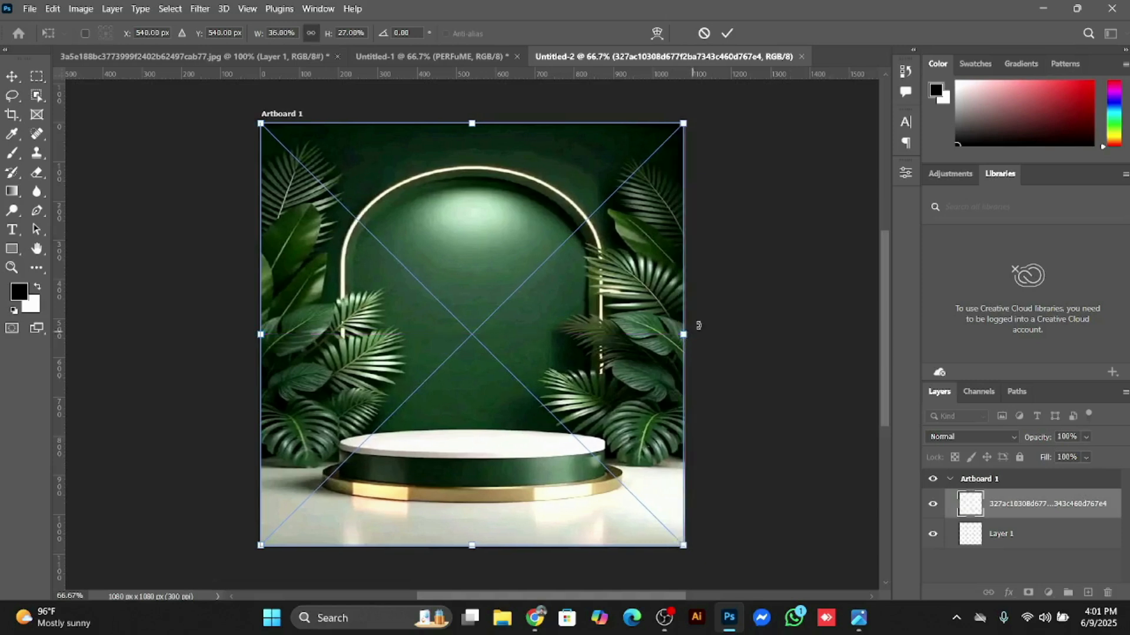
pyautogui.click(729, 34)
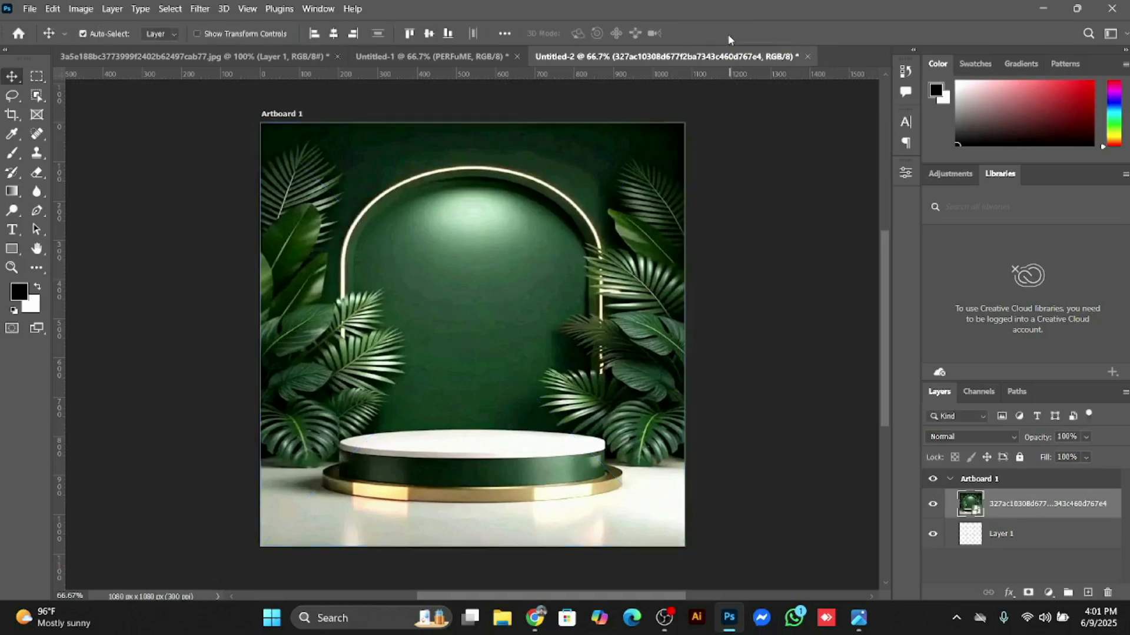
pyautogui.click(765, 231)
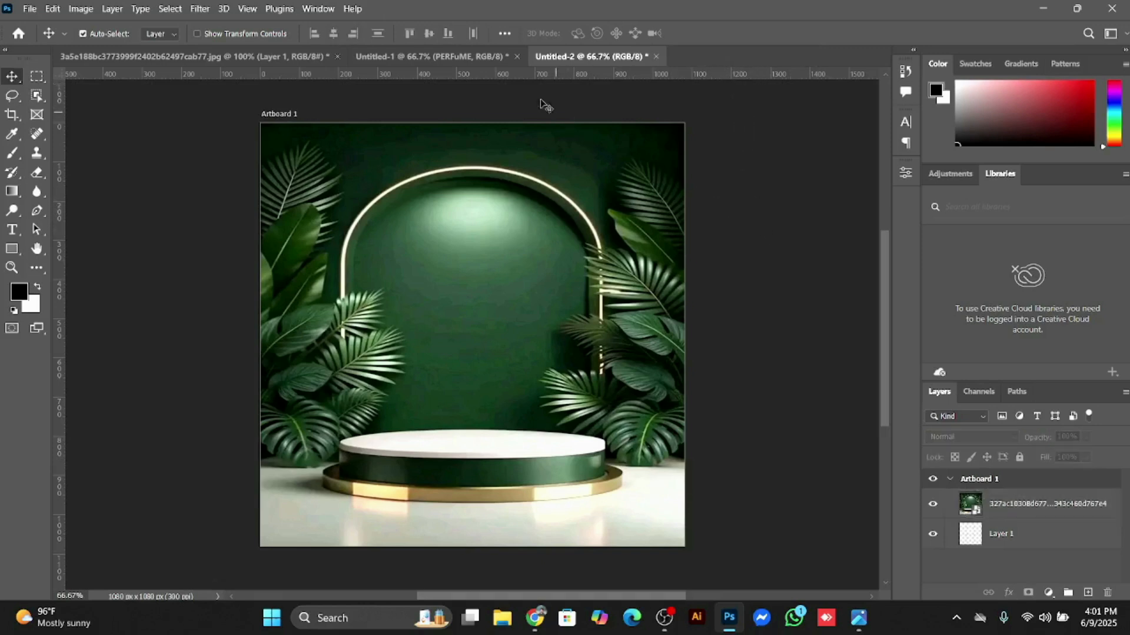
# Step: Place the Fogg product image from the Desktop as an embedded object above the background in Untitled-2
pyautogui.click(446, 56)
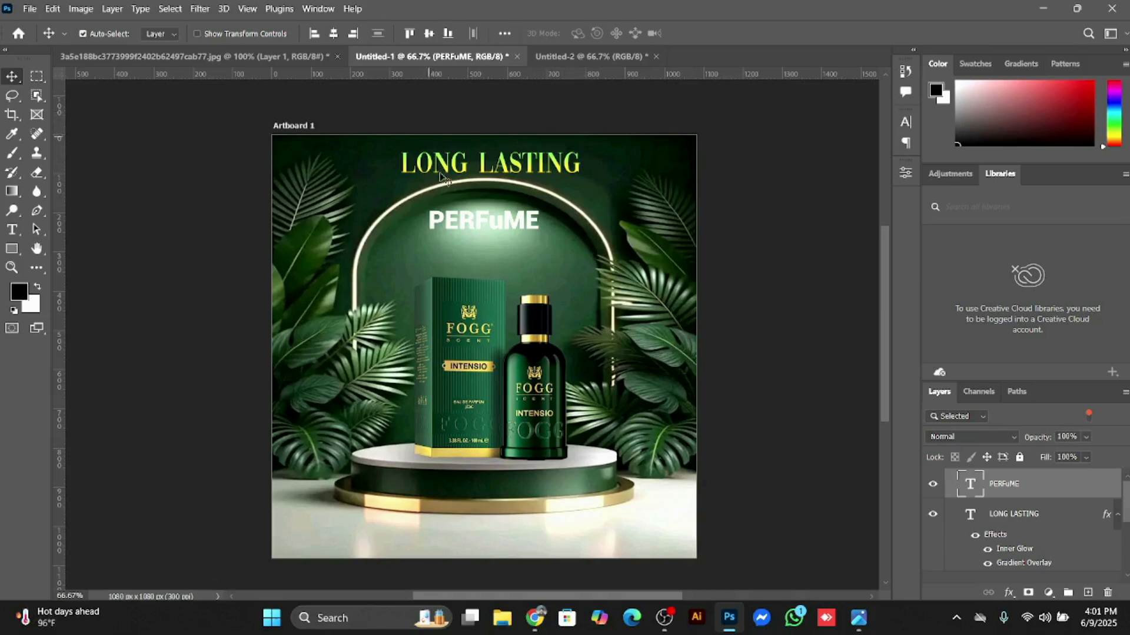
pyautogui.click(594, 61)
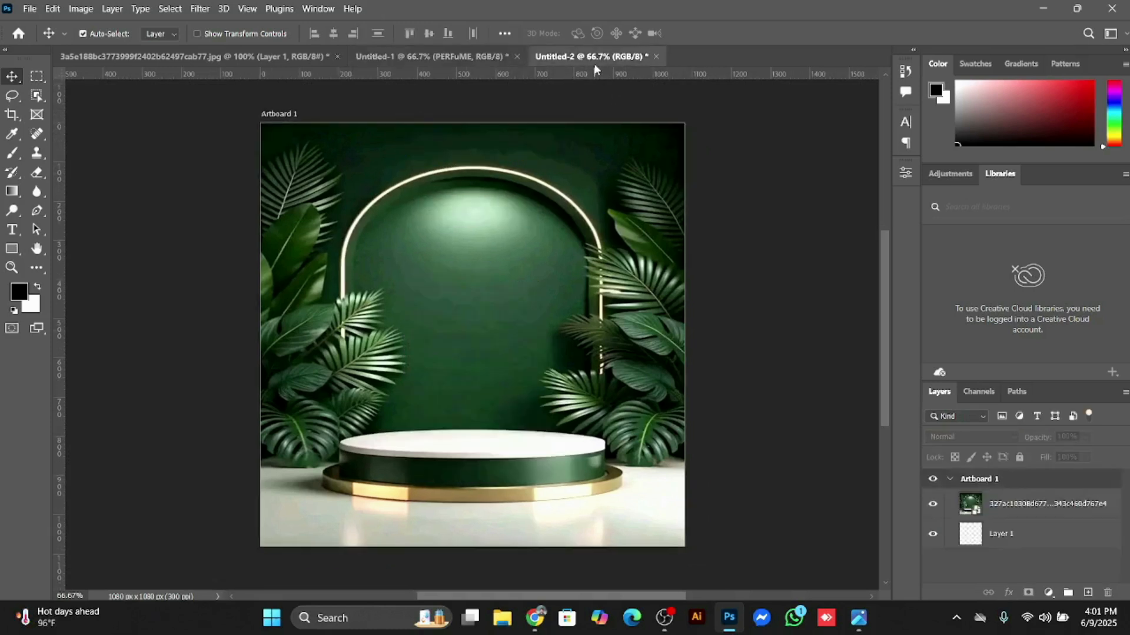
pyautogui.click(29, 9)
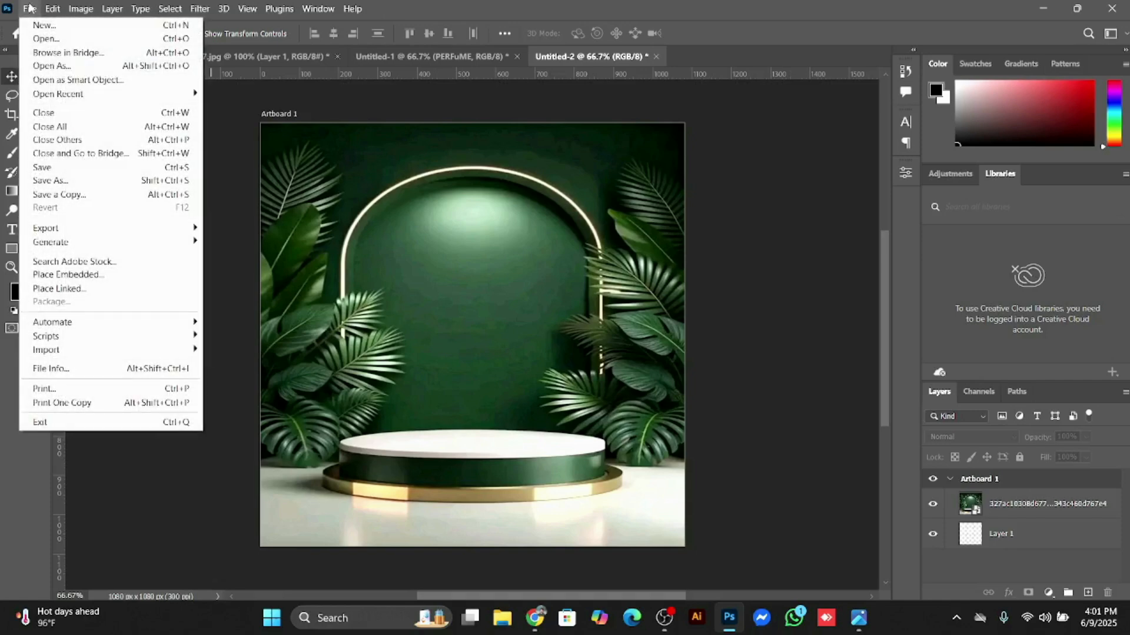
pyautogui.click(98, 276)
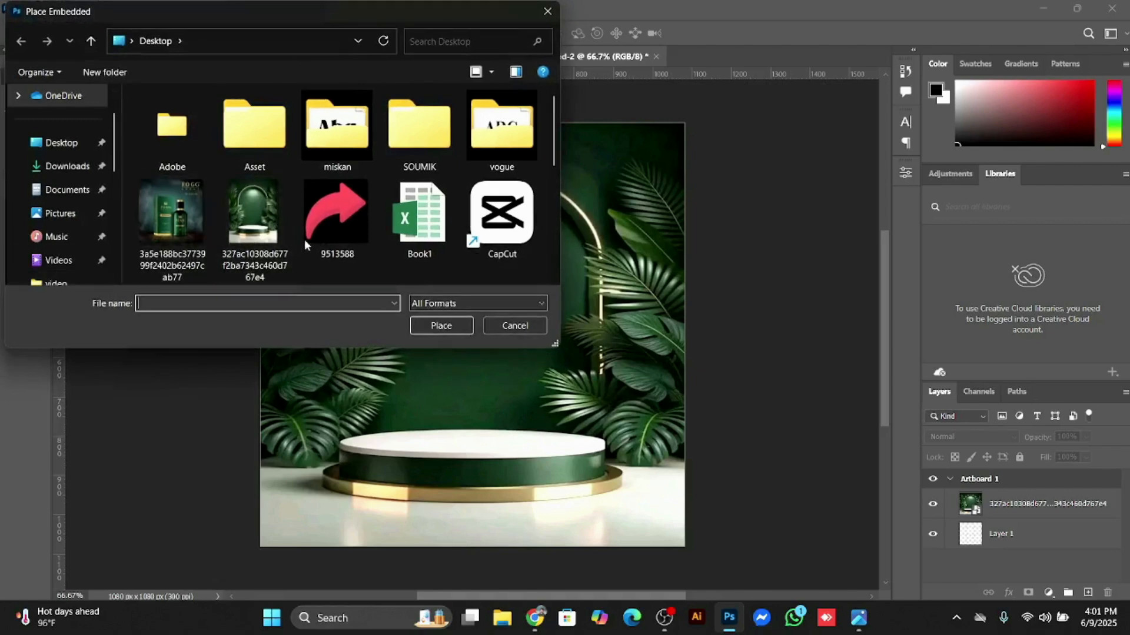
pyautogui.scroll(-4, 365, 233)
pyautogui.scroll(2, 363, 224)
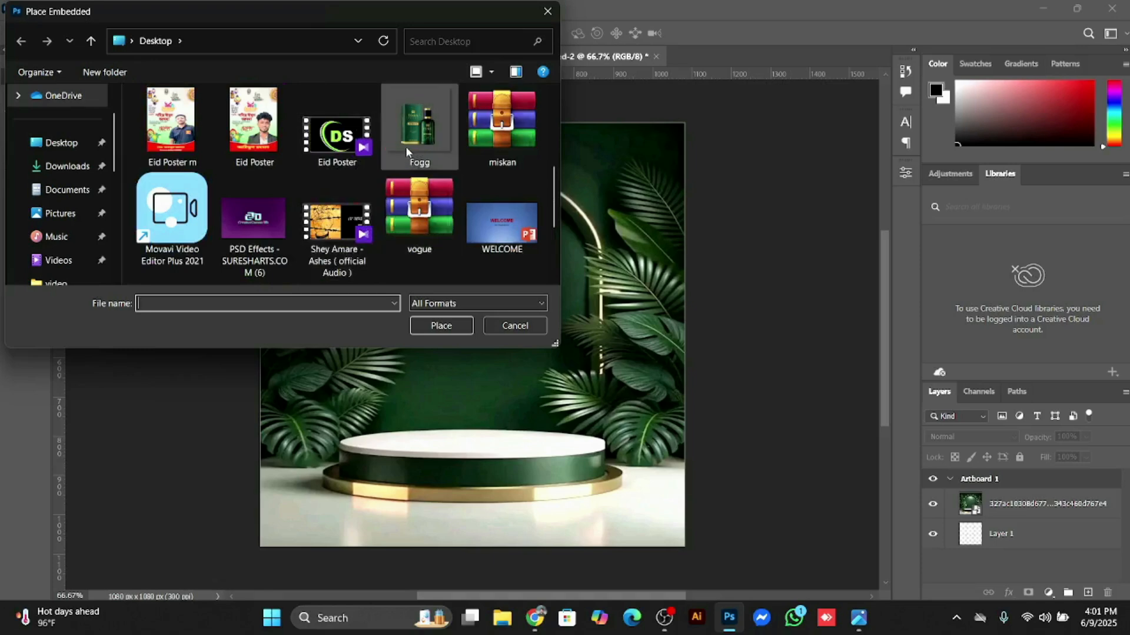
pyautogui.scroll(3, 414, 154)
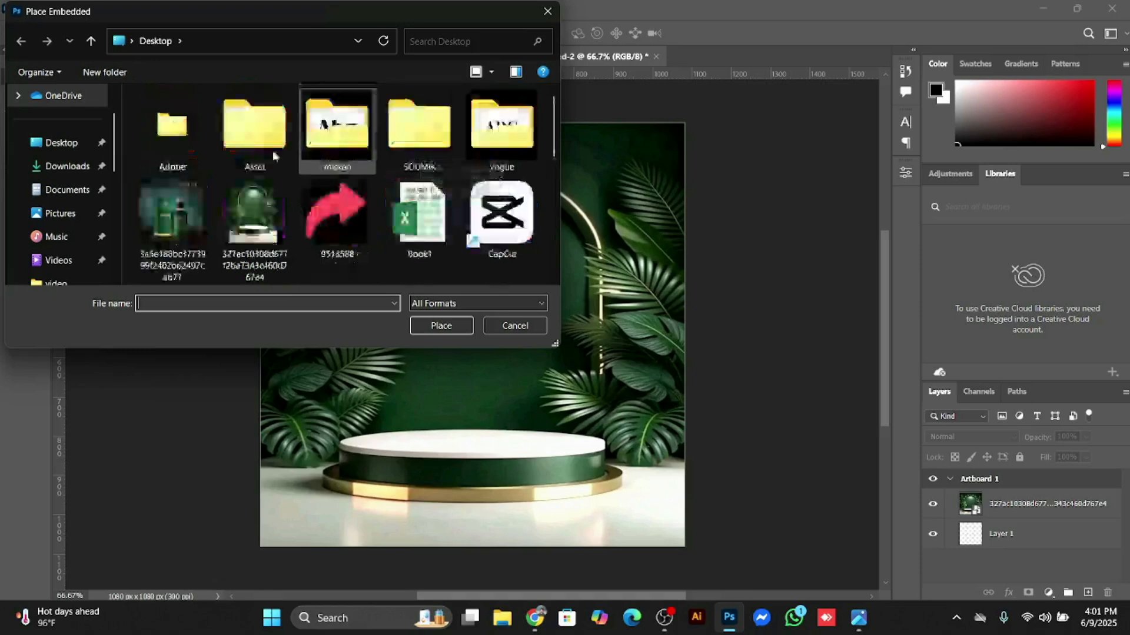
pyautogui.scroll(-3, 268, 233)
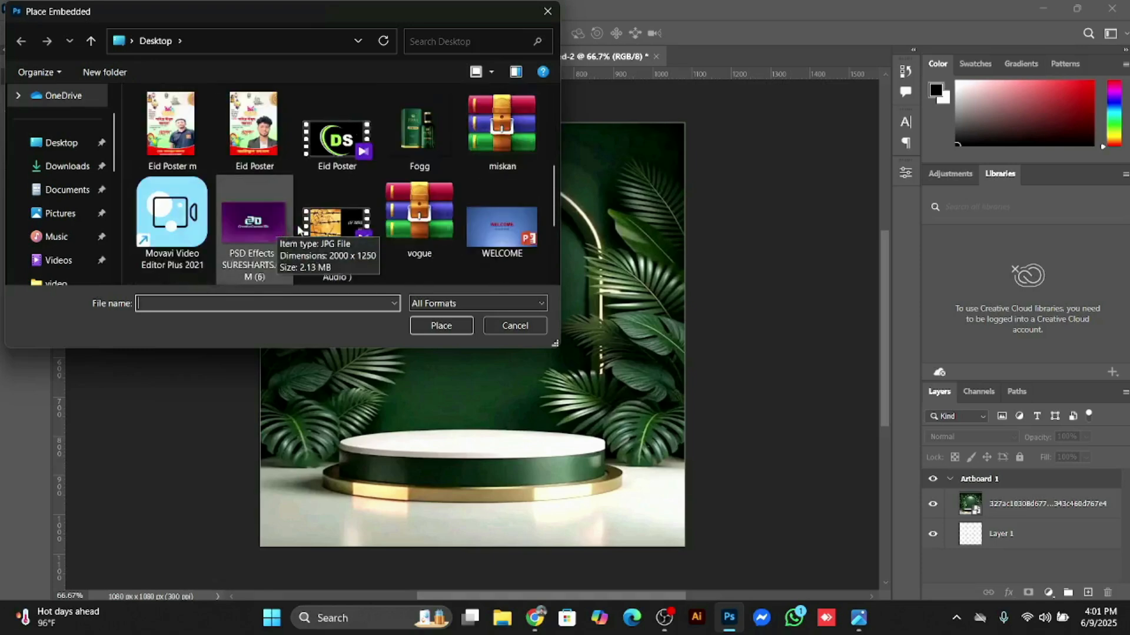
pyautogui.click(425, 144)
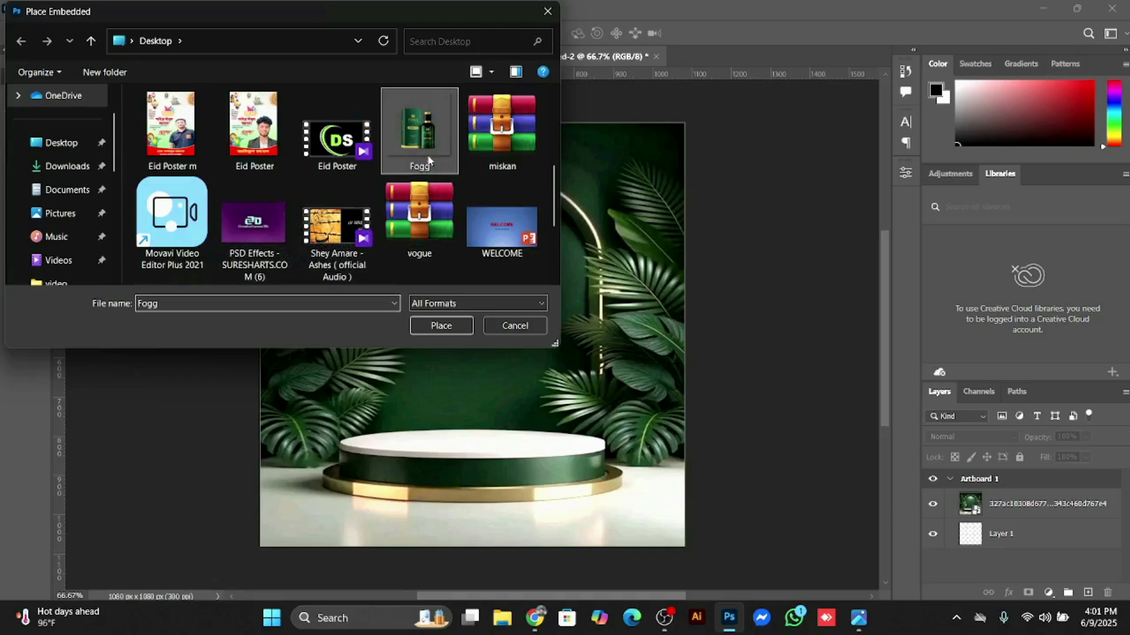
pyautogui.click(454, 325)
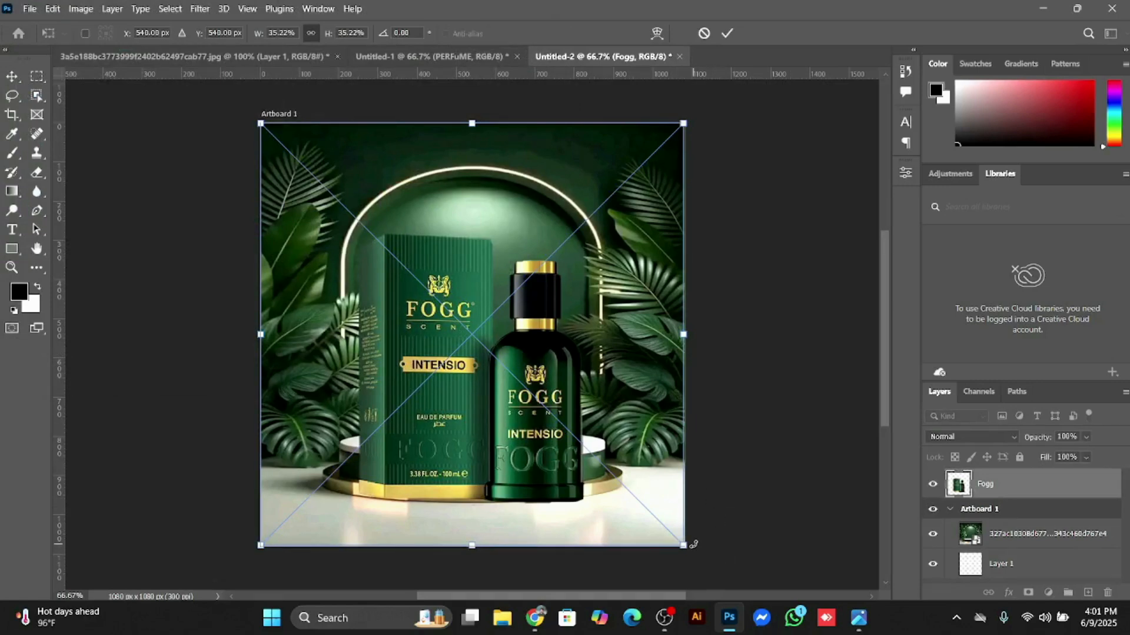
# Step: Scale the Fogg product image down to about 18%, position it on the podium, and commit the transform
pyautogui.moveTo(683, 546); pyautogui.dragTo(555, 432)
pyautogui.moveTo(458, 324); pyautogui.dragTo(520, 373)
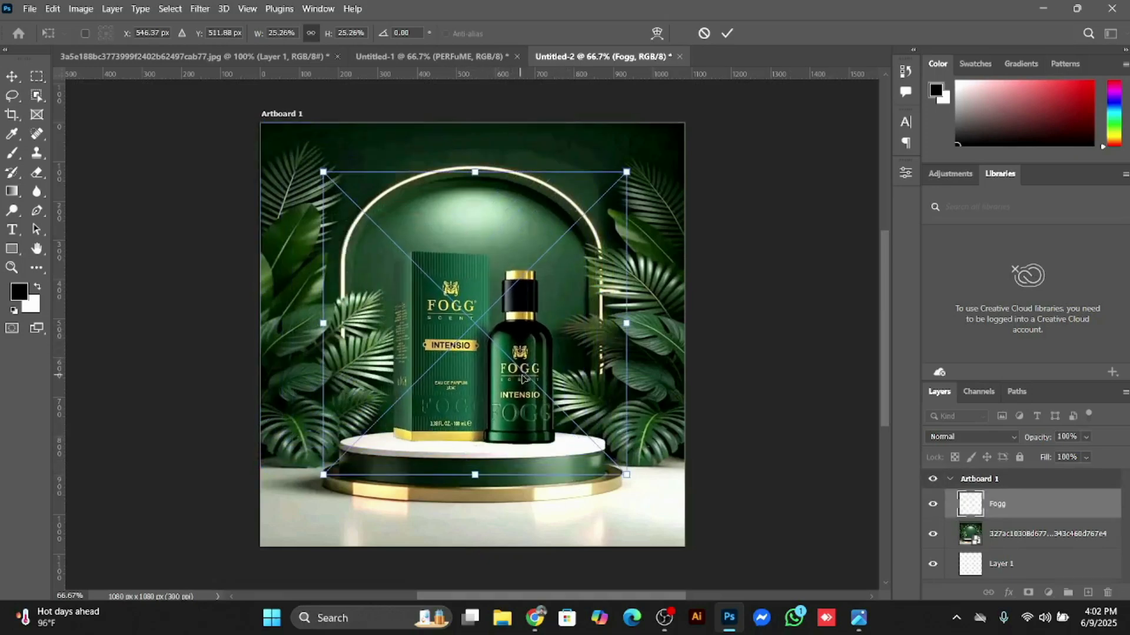
pyautogui.moveTo(627, 474); pyautogui.dragTo(544, 393)
pyautogui.moveTo(464, 308); pyautogui.dragTo(505, 381)
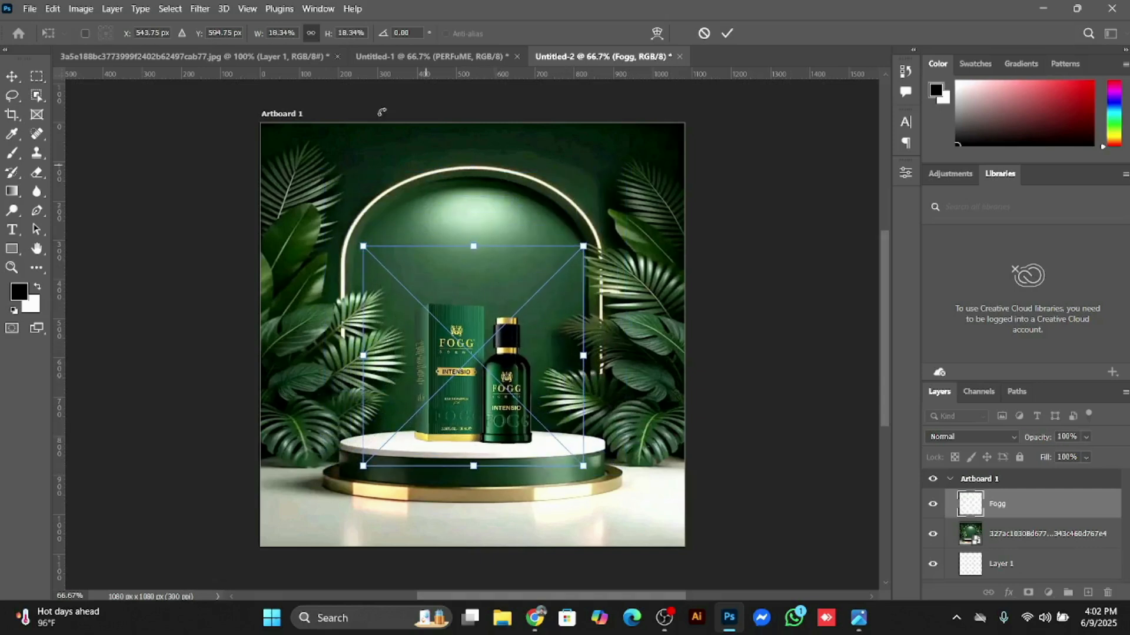
pyautogui.click(725, 34)
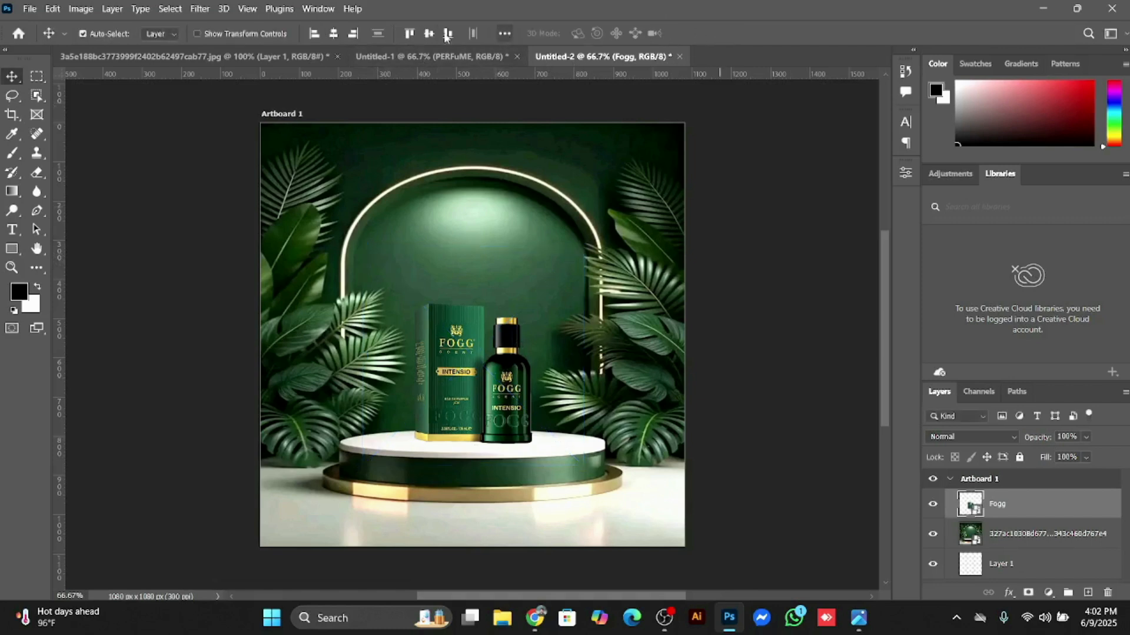
# Step: Enlarge the Fogg product image to about 21%, reposition it centrally on the podium, and commit the transform
pyautogui.click(432, 55)
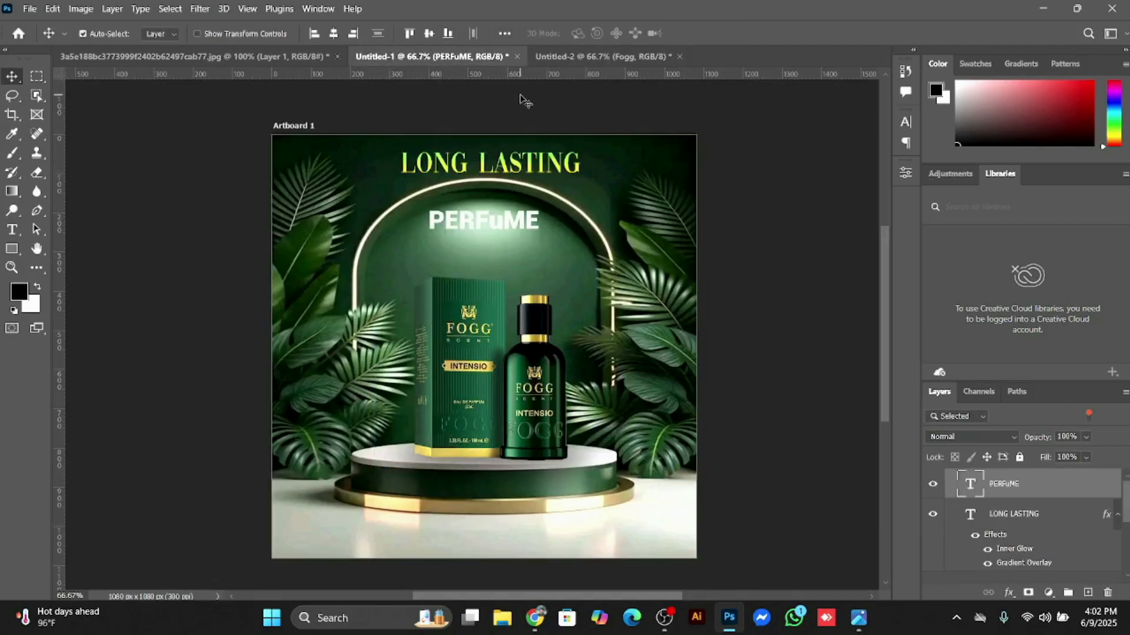
pyautogui.click(585, 59)
pyautogui.press('ctrl')
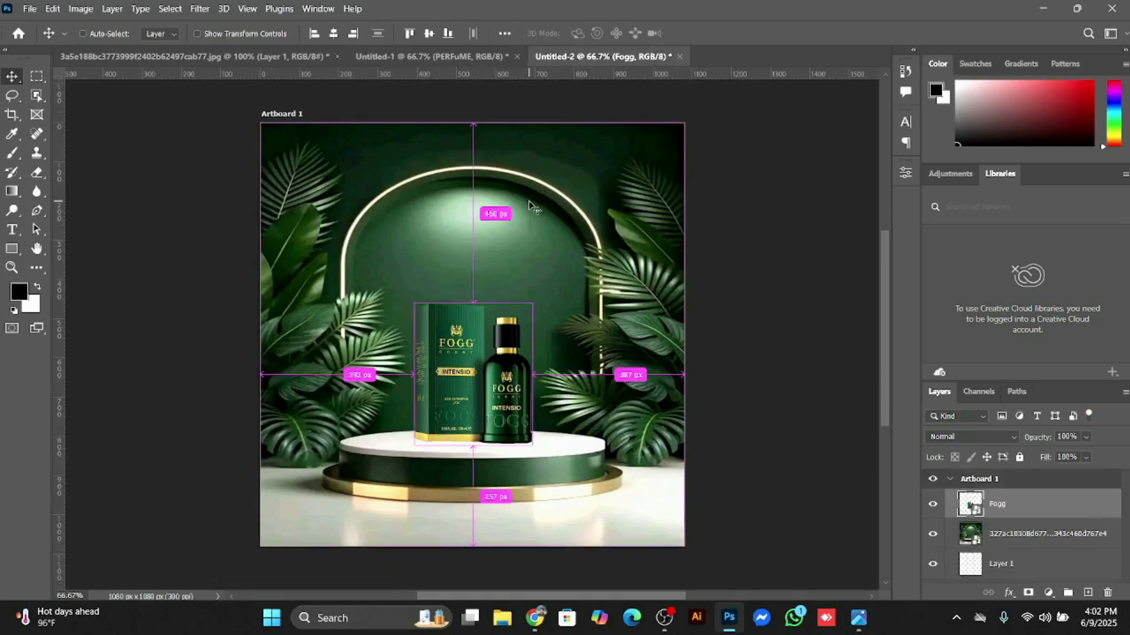
pyautogui.hotkey('ctrl', 't')
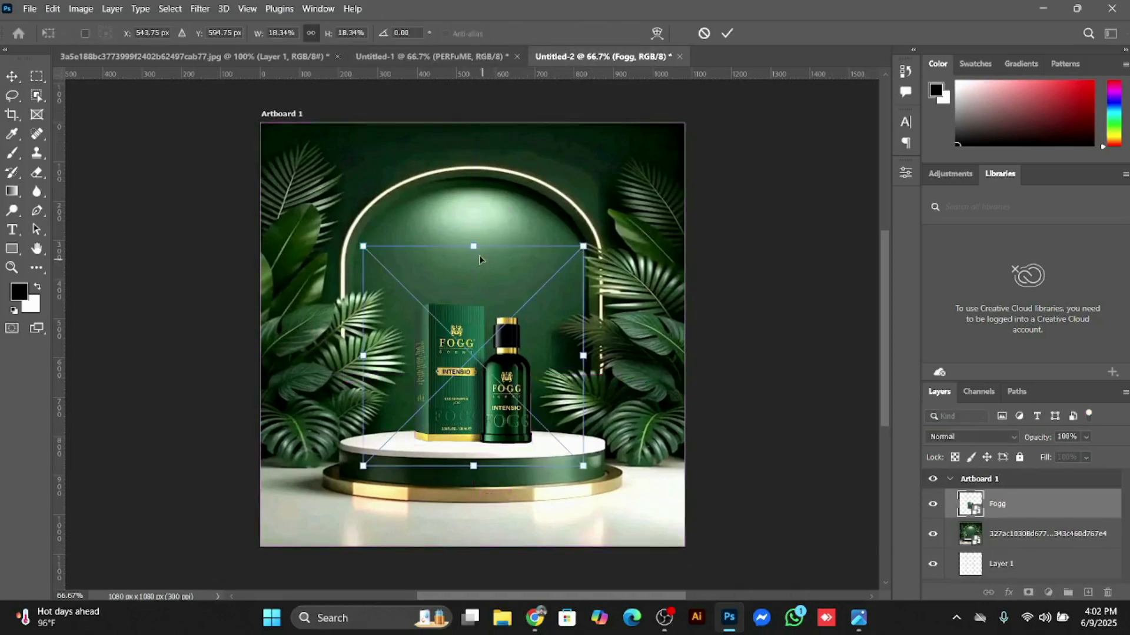
pyautogui.moveTo(482, 242); pyautogui.dragTo(493, 222)
pyautogui.moveTo(453, 349); pyautogui.dragTo(458, 358)
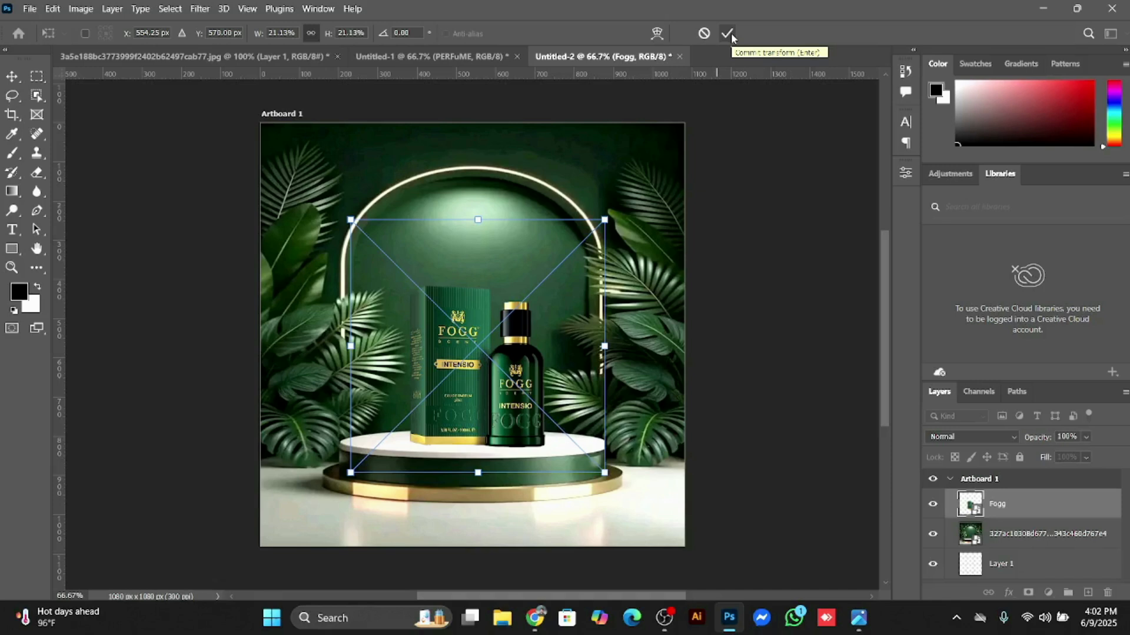
pyautogui.click(728, 34)
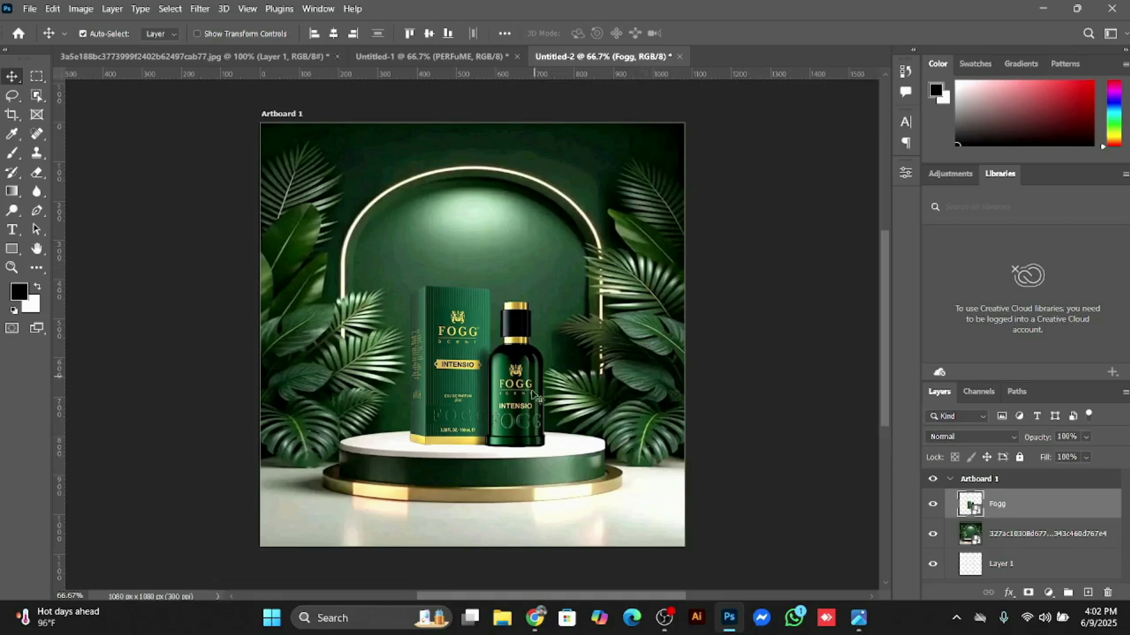
pyautogui.click(933, 505)
pyautogui.click(933, 505)
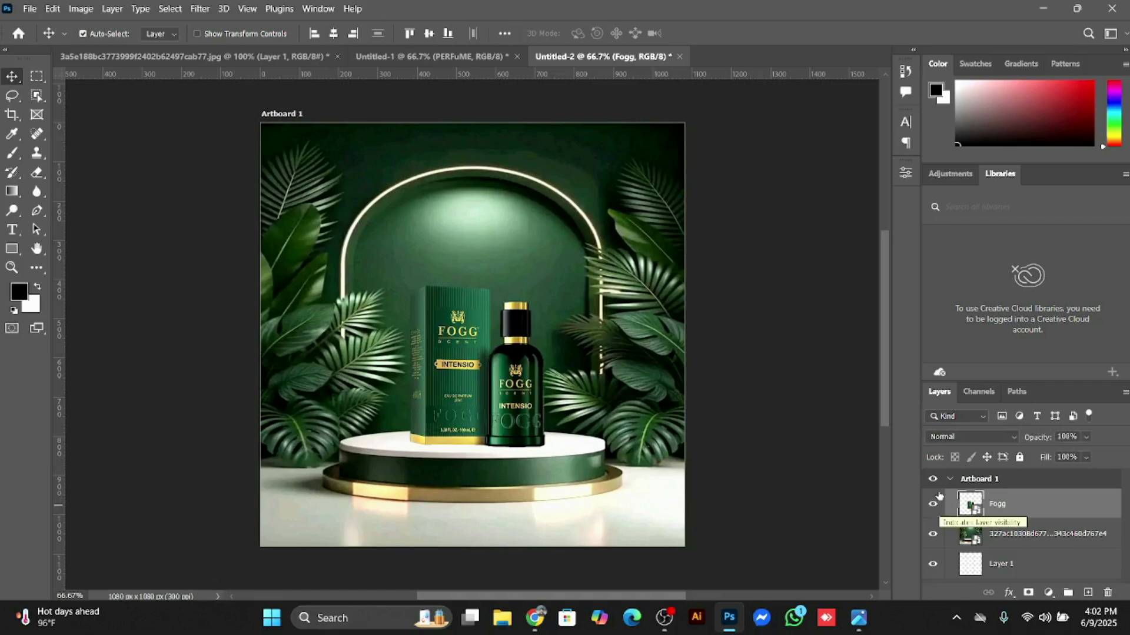
# Step: Set the flattened, soft 200 px brush tip to a 2° angle and rasterize the Fogg smart object for painting
pyautogui.click(17, 158)
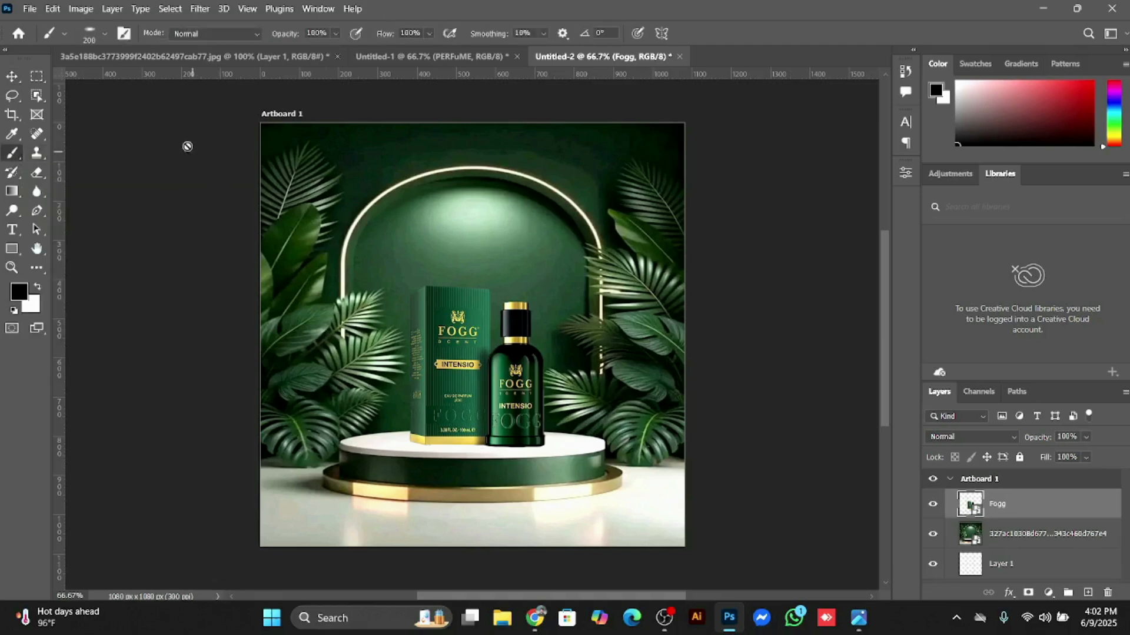
pyautogui.click(105, 34)
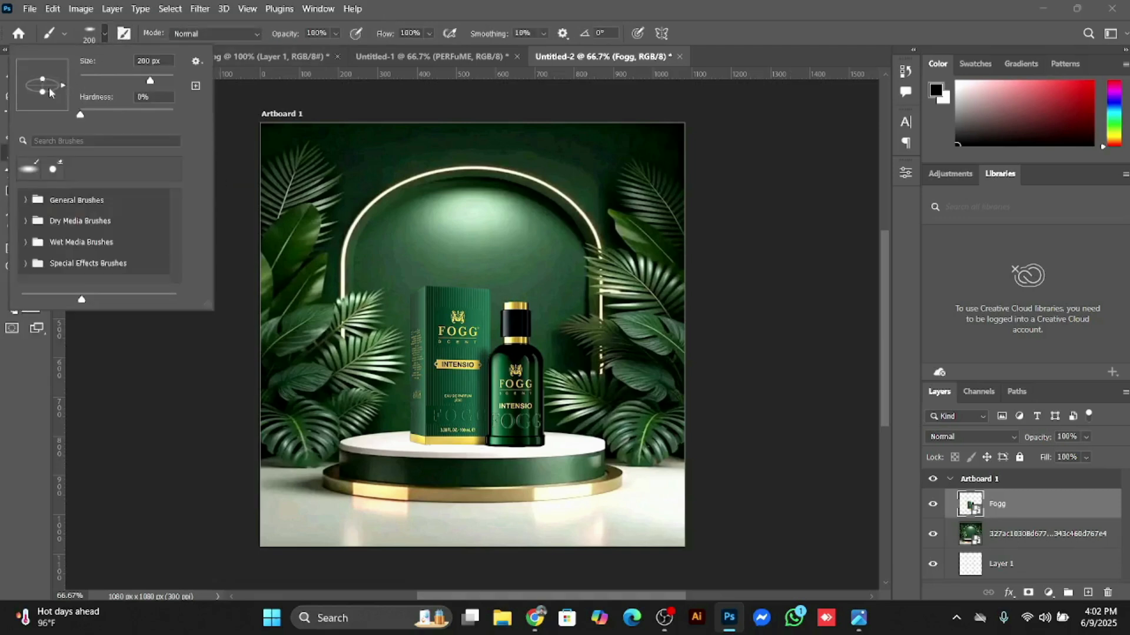
pyautogui.moveTo(50, 92)
pyautogui.mouseDown()
pyautogui.moveTo(61, 89)
pyautogui.moveTo(52, 93)
pyautogui.mouseUp()
pyautogui.click(105, 37)
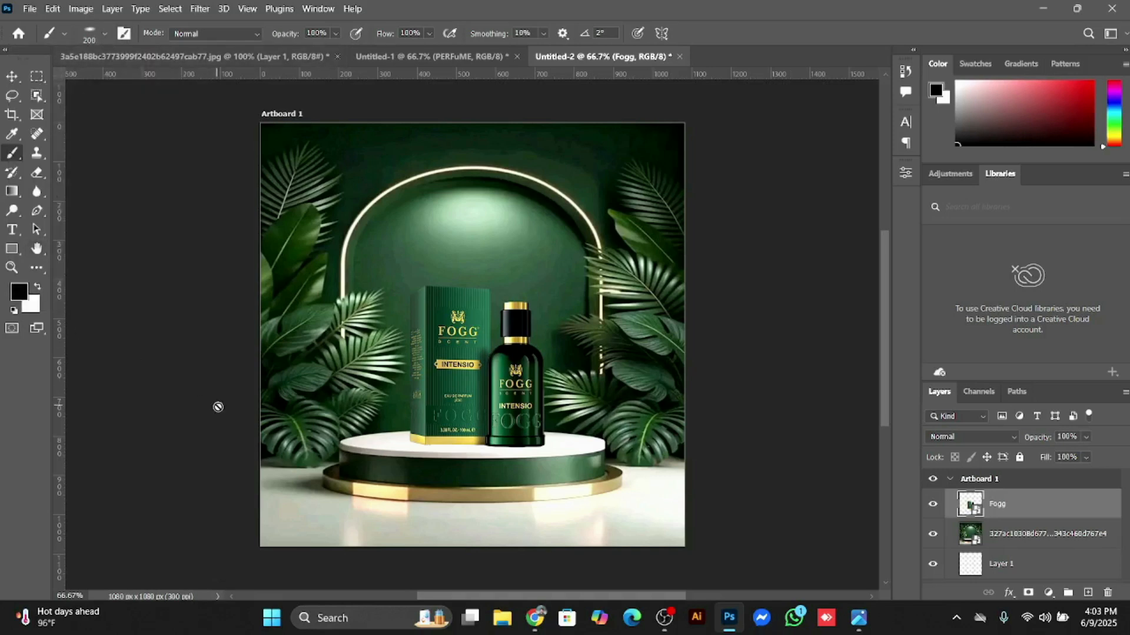
pyautogui.click(441, 445)
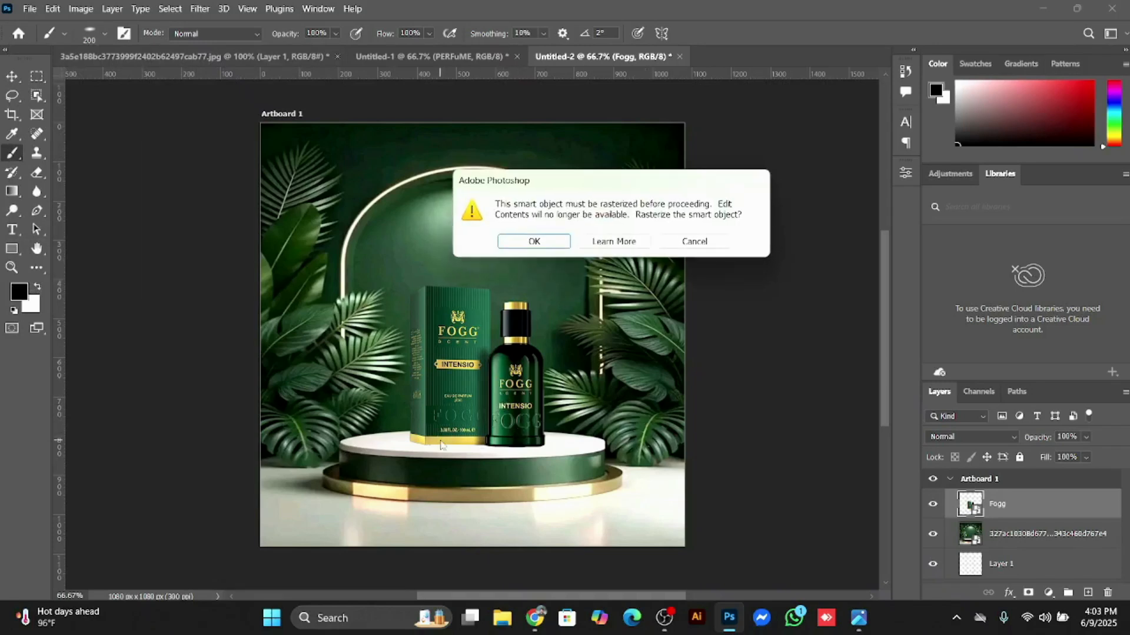
pyautogui.click(534, 241)
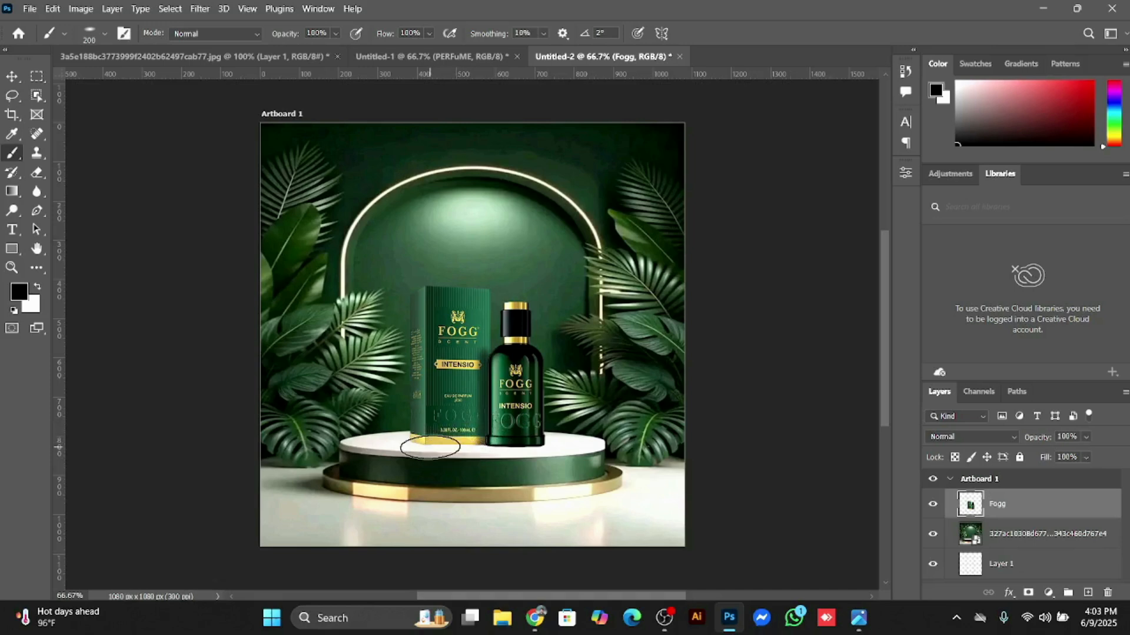
pyautogui.moveTo(430, 447); pyautogui.dragTo(523, 444)
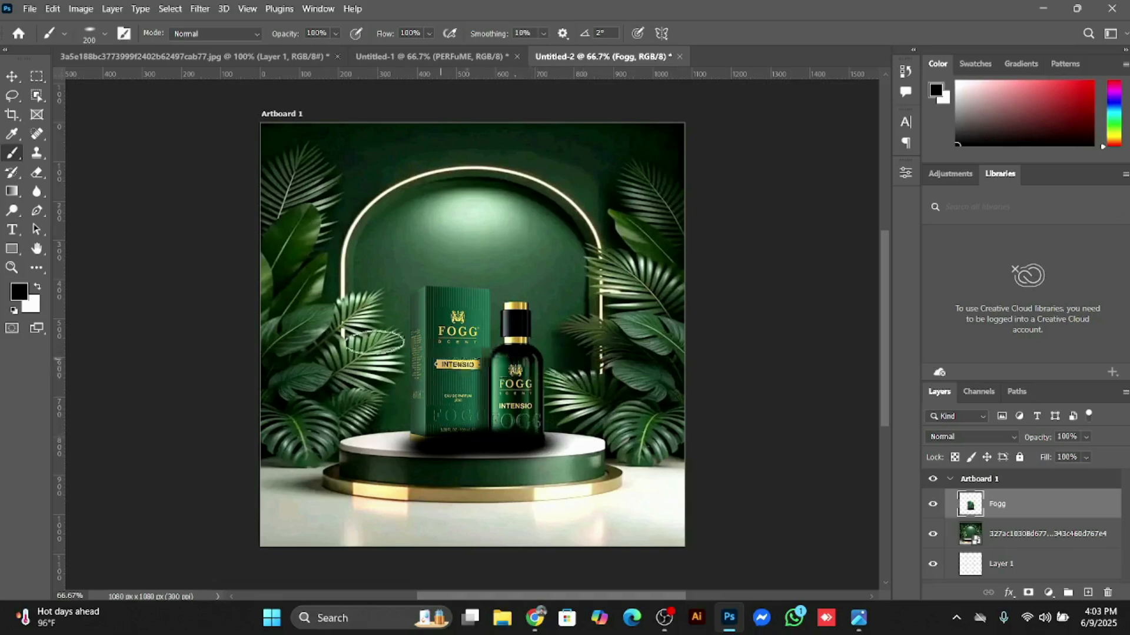
pyautogui.click(17, 75)
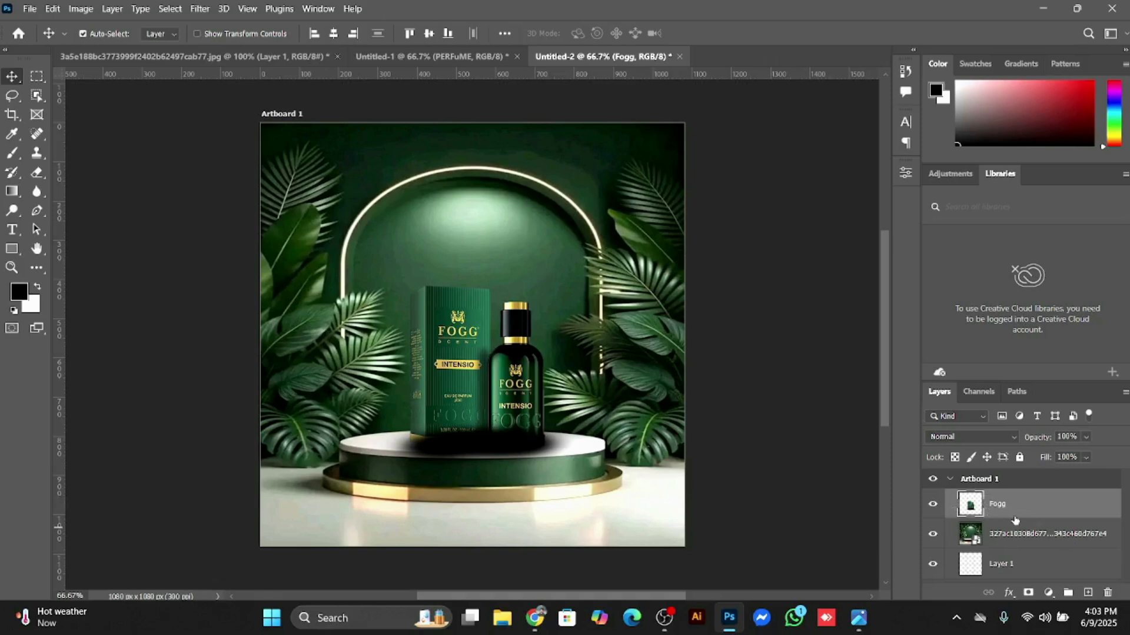
pyautogui.press('ctrl')
pyautogui.hotkey('ctrl', 'z')
pyautogui.hotkey('ctrl', 'z')
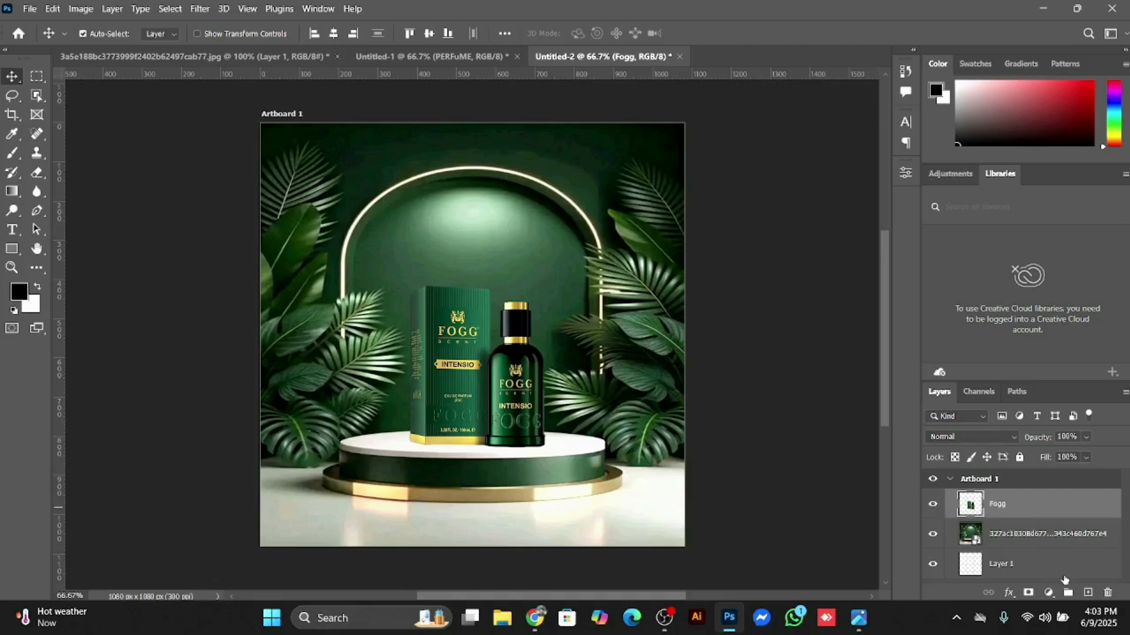
# Step: Add a new layer above Fogg and brush a black shadow stroke along the base of the box and bottle
pyautogui.click(1093, 594)
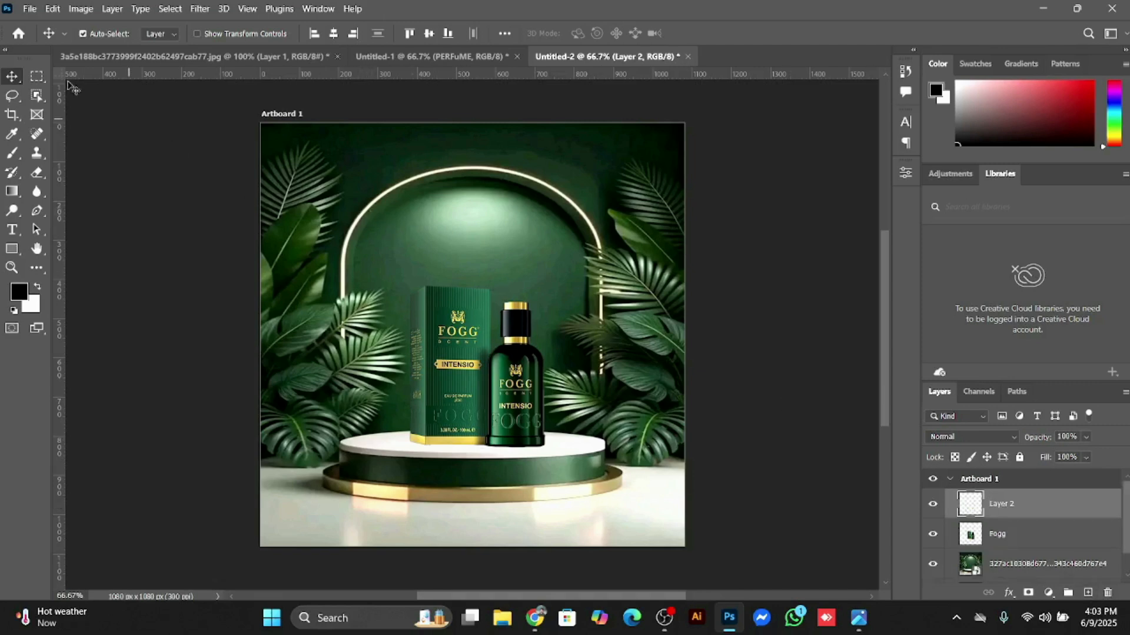
pyautogui.click(12, 153)
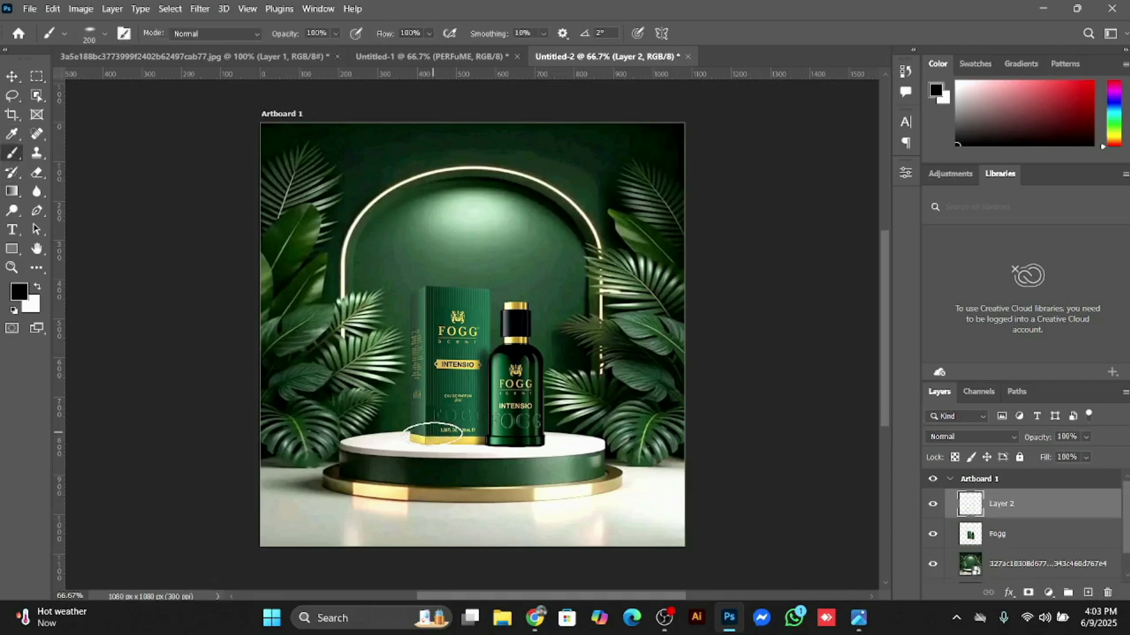
pyautogui.moveTo(426, 439); pyautogui.dragTo(522, 443)
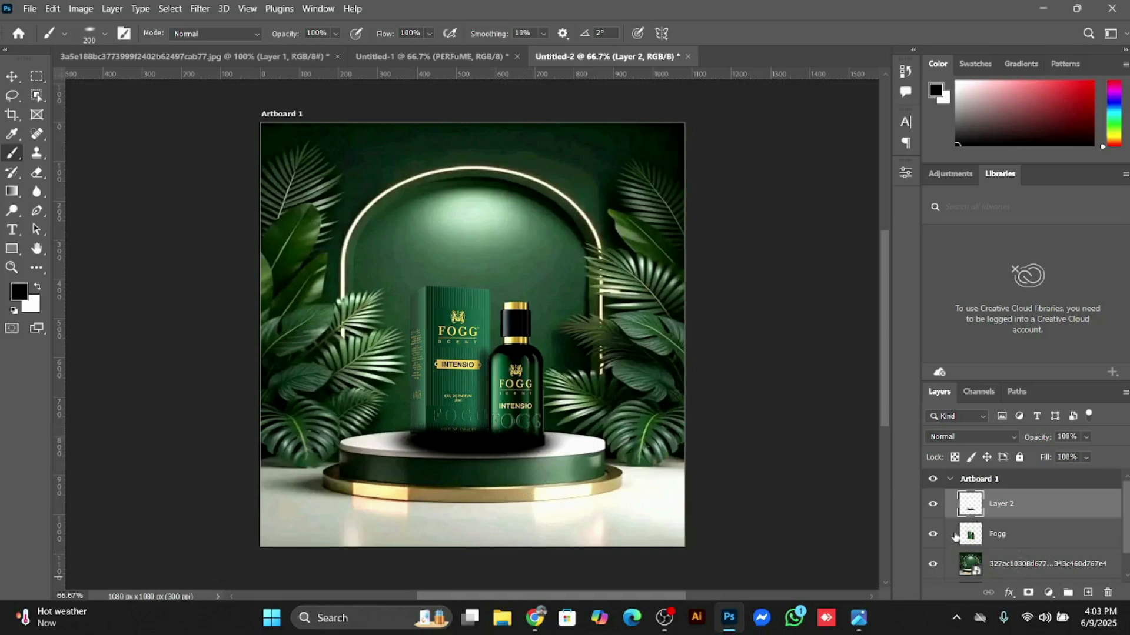
pyautogui.click(21, 83)
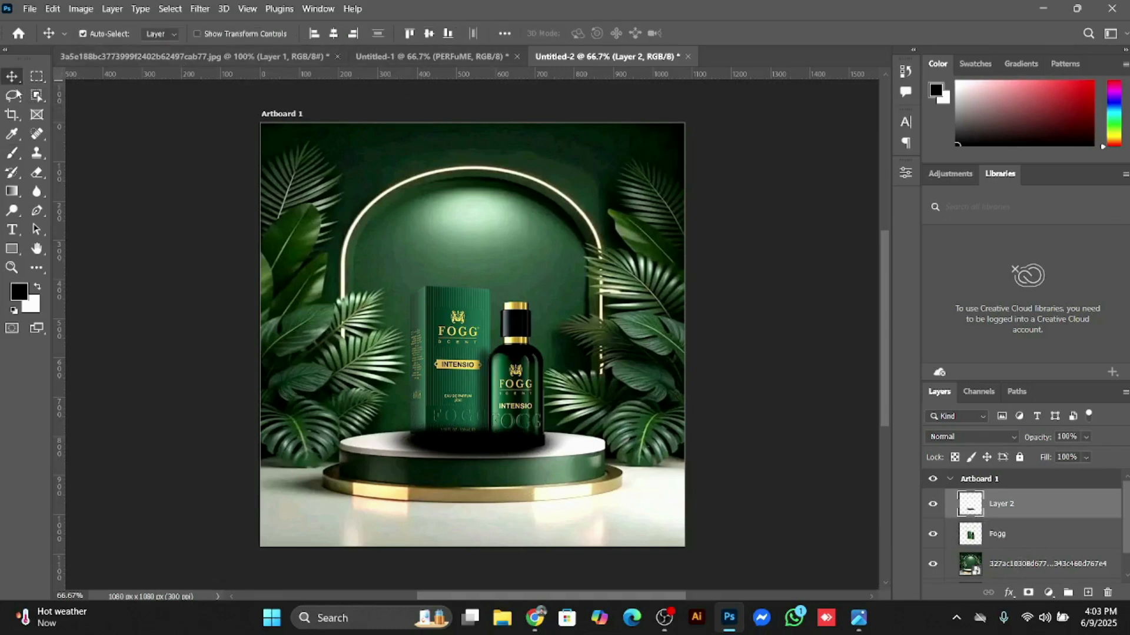
# Step: Apply a Gaussian Blur with a 26.3 px radius to the shadow on Layer 2
pyautogui.click(196, 9)
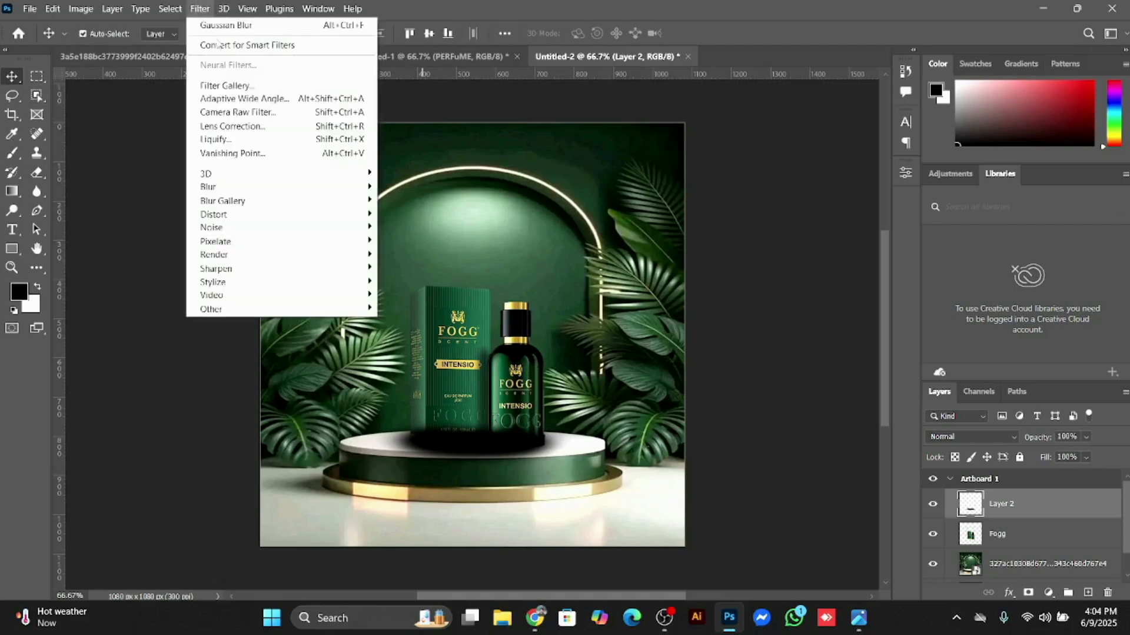
pyautogui.moveTo(285, 187)
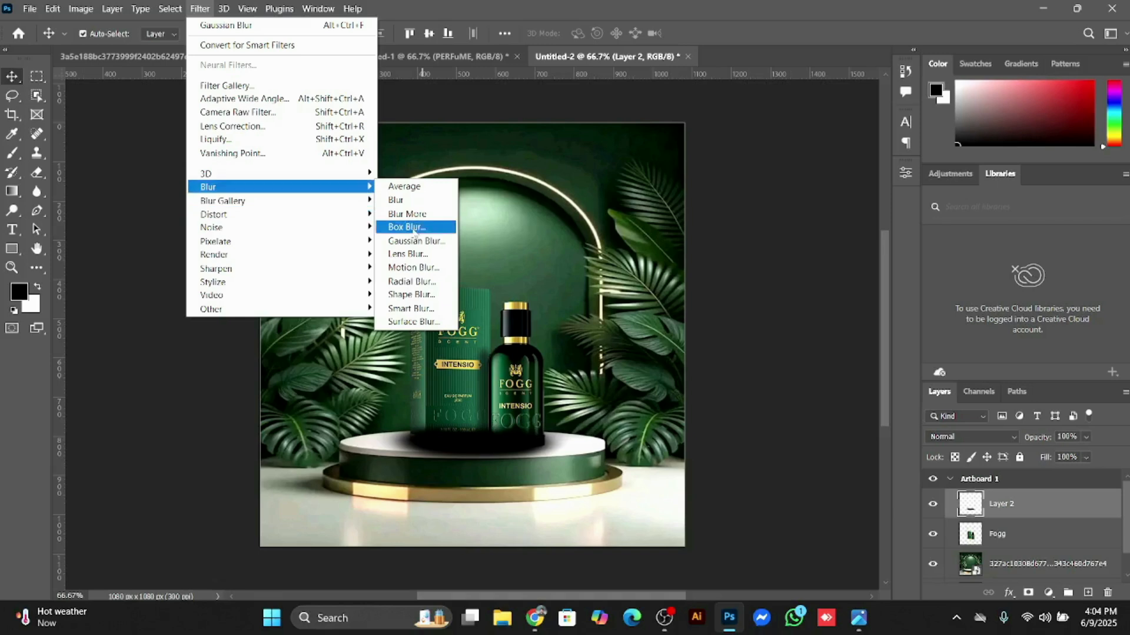
pyautogui.click(448, 245)
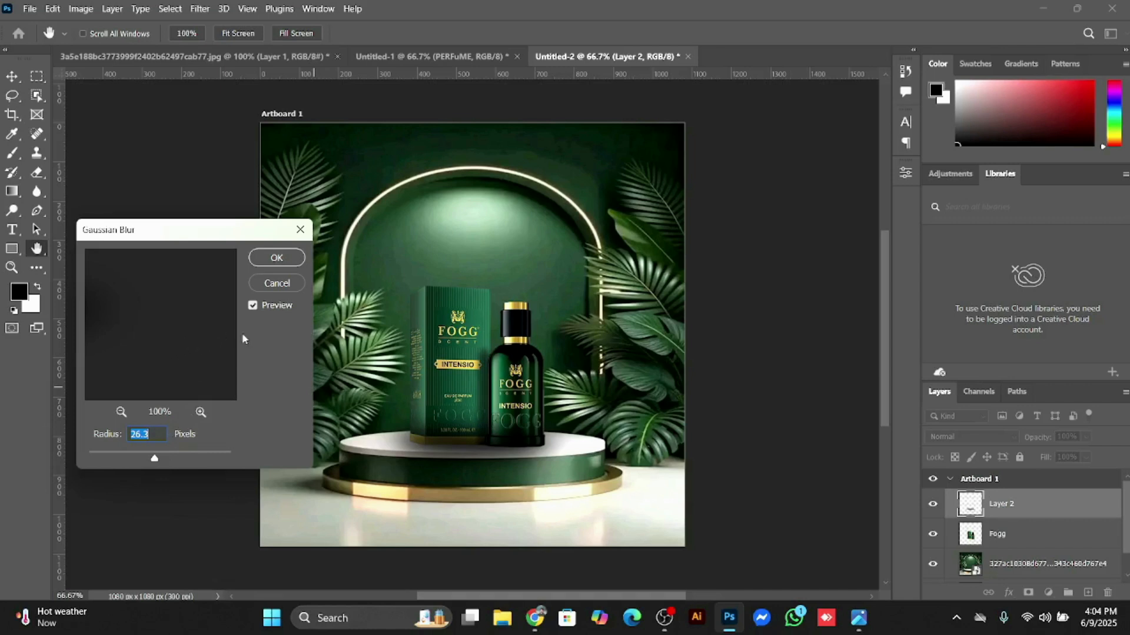
pyautogui.click(284, 264)
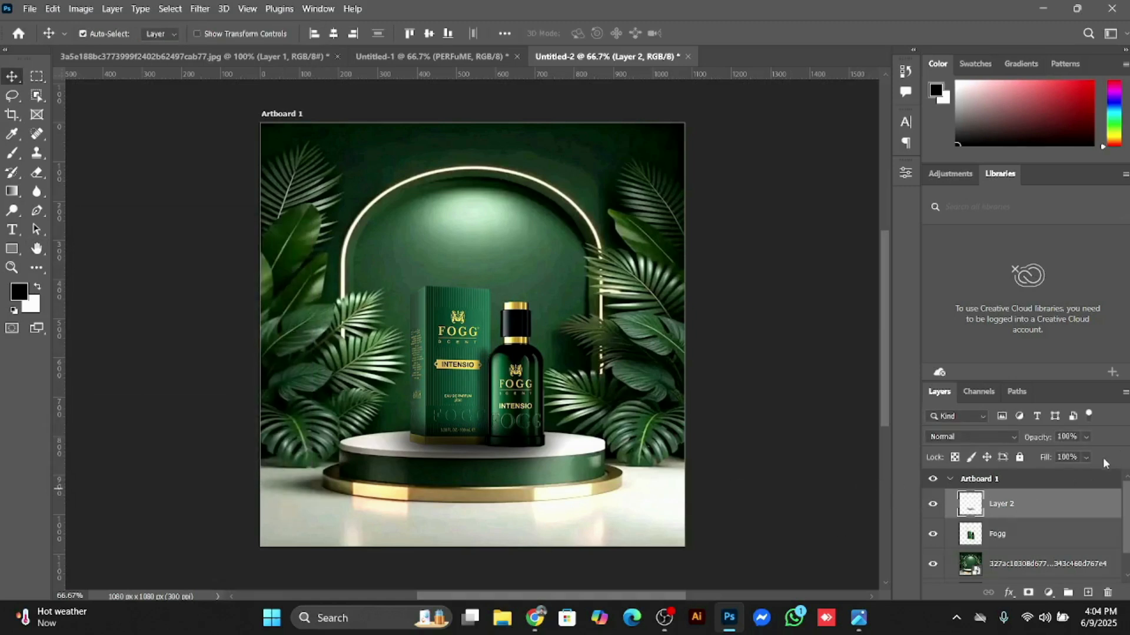
# Step: Set the shadow layer's opacity to 64% and its blend mode to Linear Burn
pyautogui.click(1086, 439)
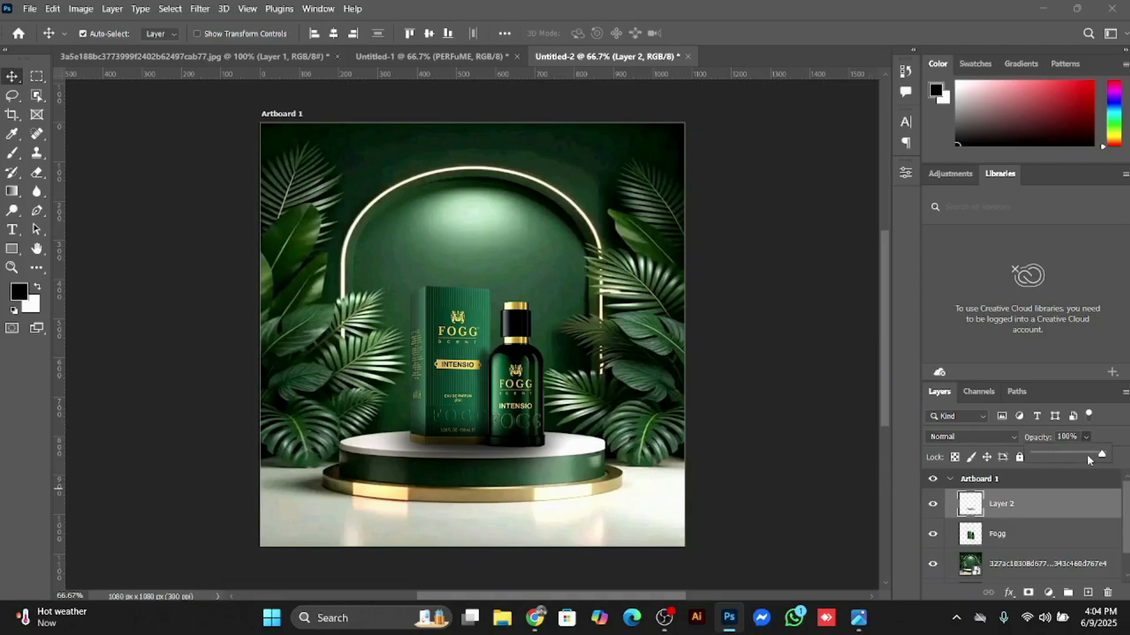
pyautogui.moveTo(1089, 459); pyautogui.dragTo(1078, 462)
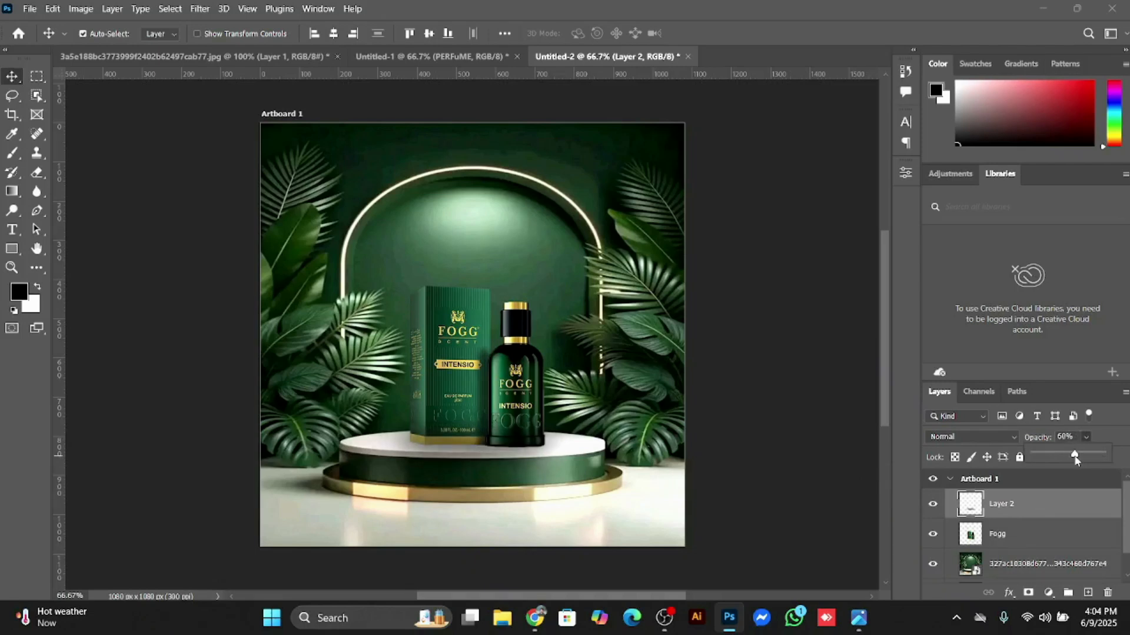
pyautogui.moveTo(1076, 460); pyautogui.dragTo(1079, 461)
pyautogui.click(1089, 440)
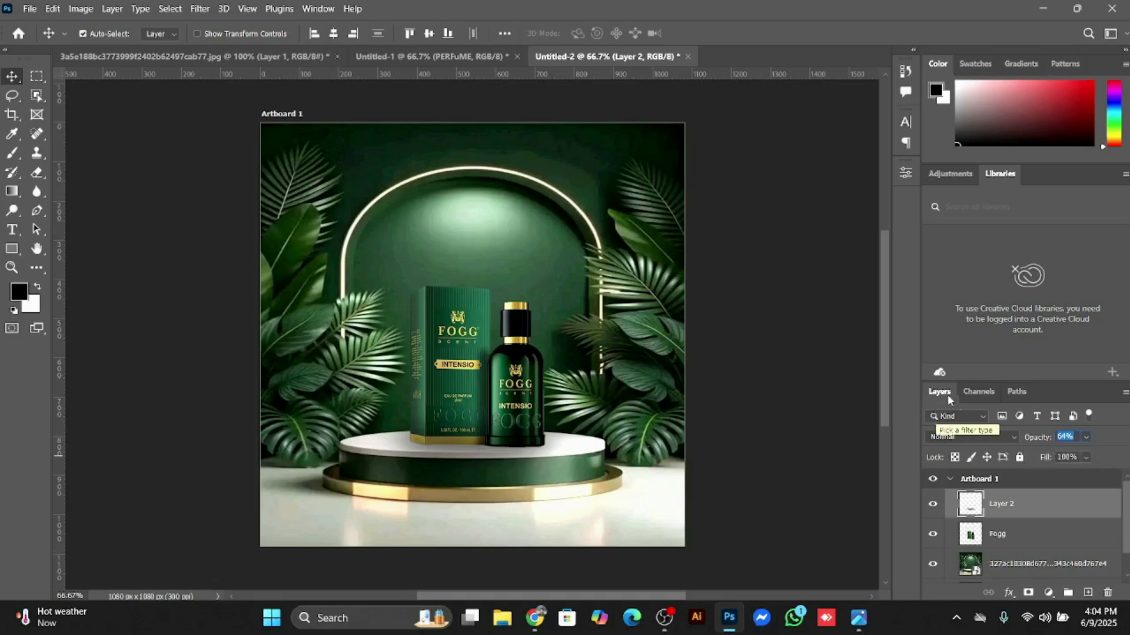
pyautogui.click(1012, 437)
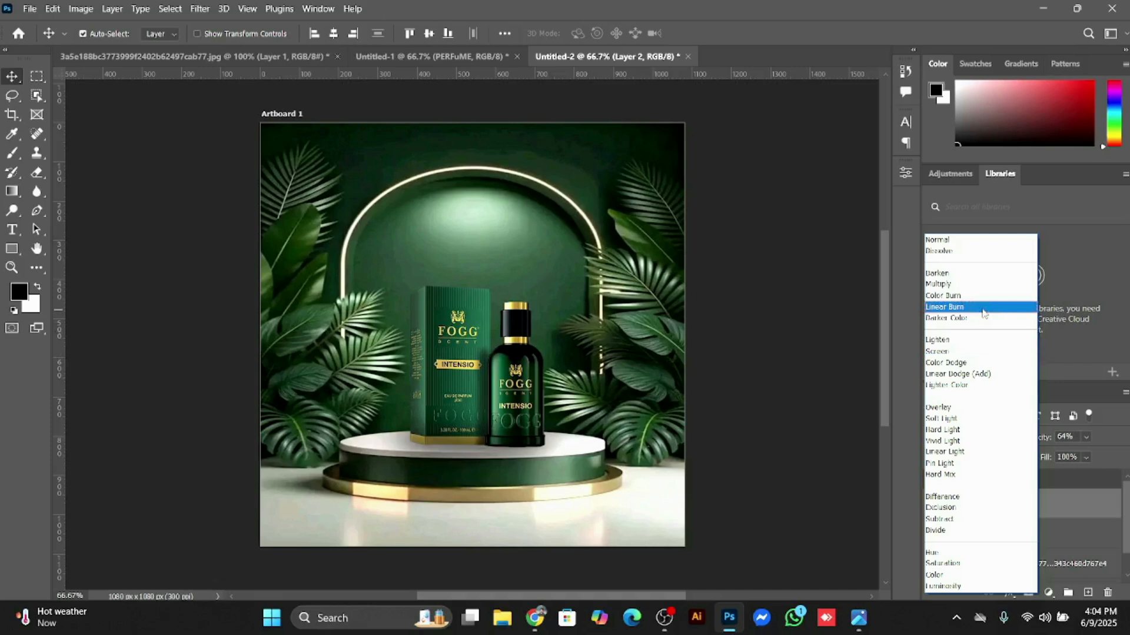
pyautogui.click(983, 309)
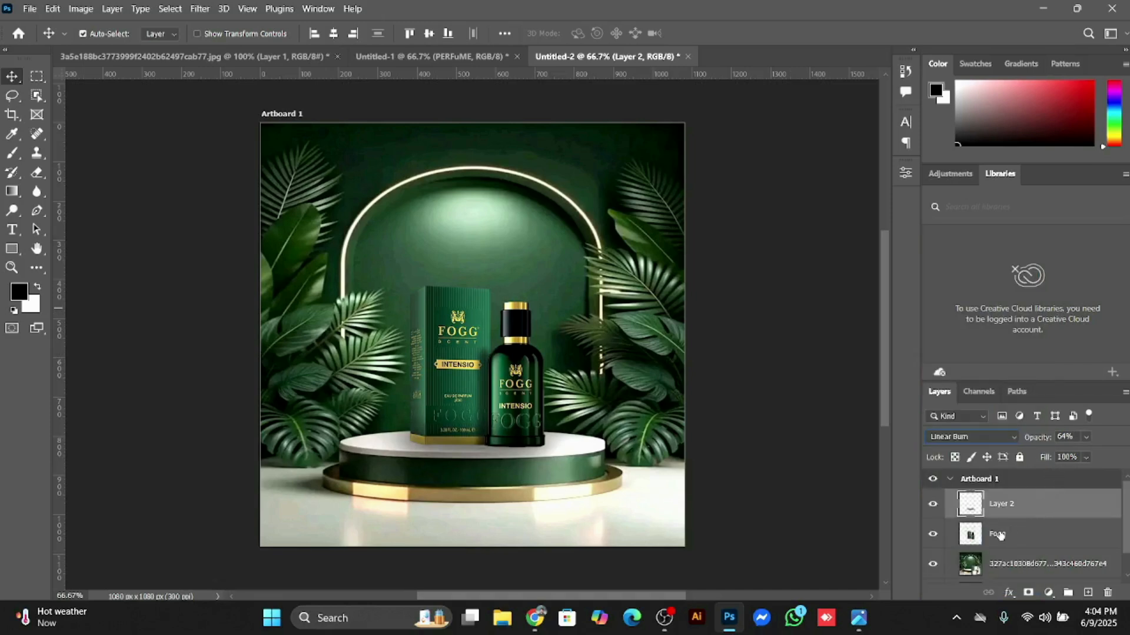
# Step: Move the Fogg layer above the shadow layer and check the shadow by hiding and showing Layer 2
pyautogui.moveTo(998, 541); pyautogui.dragTo(1014, 507)
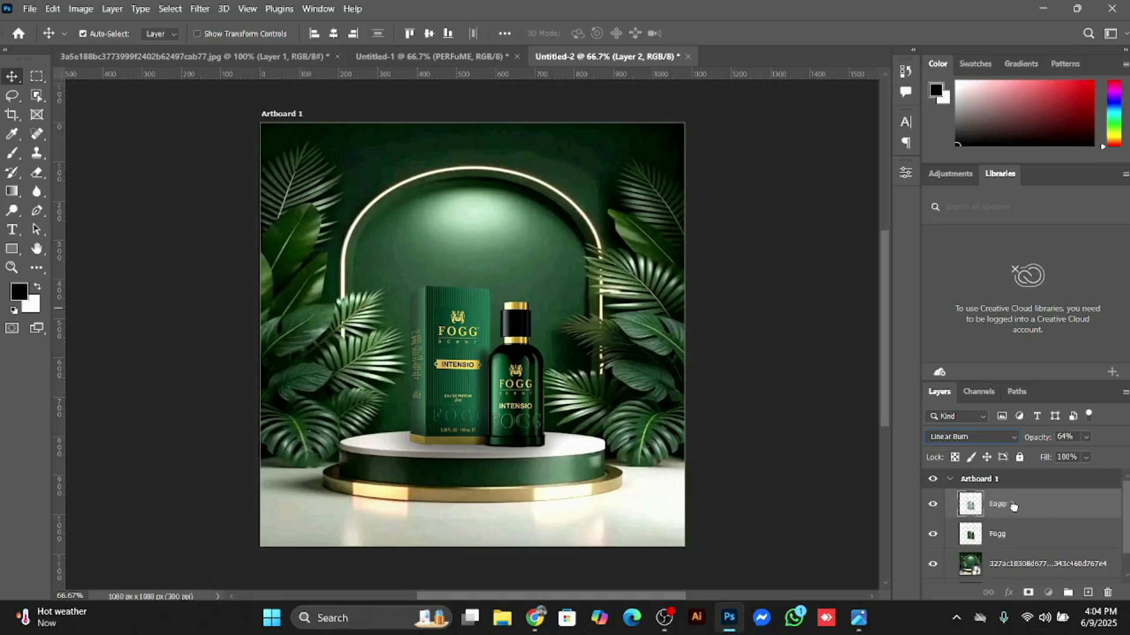
pyautogui.moveTo(1013, 506); pyautogui.dragTo(1023, 500)
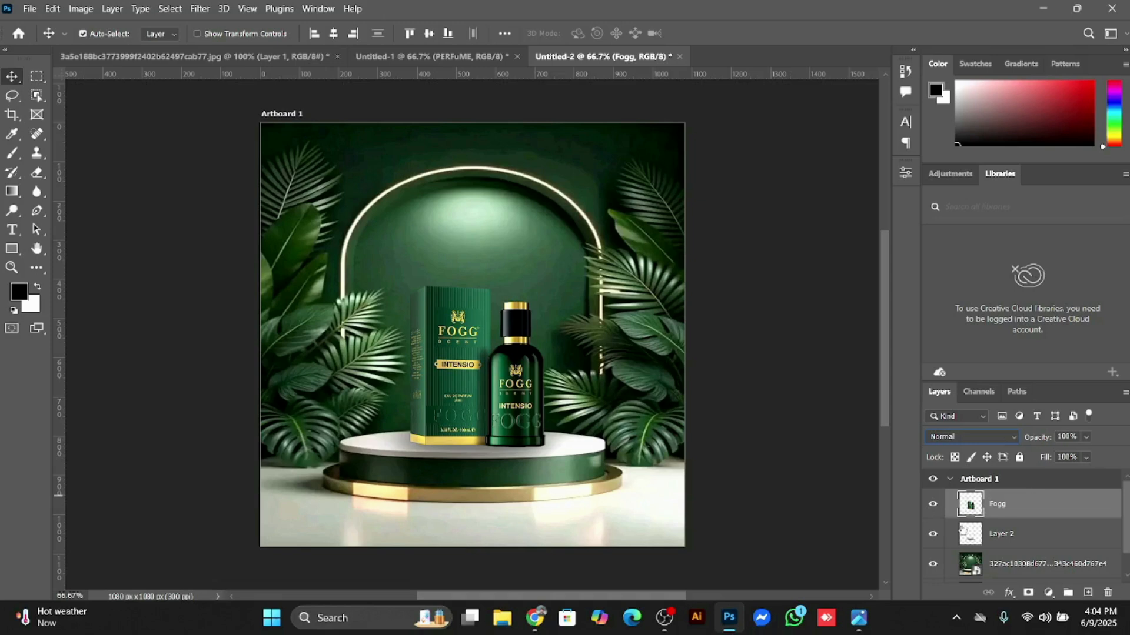
pyautogui.click(933, 536)
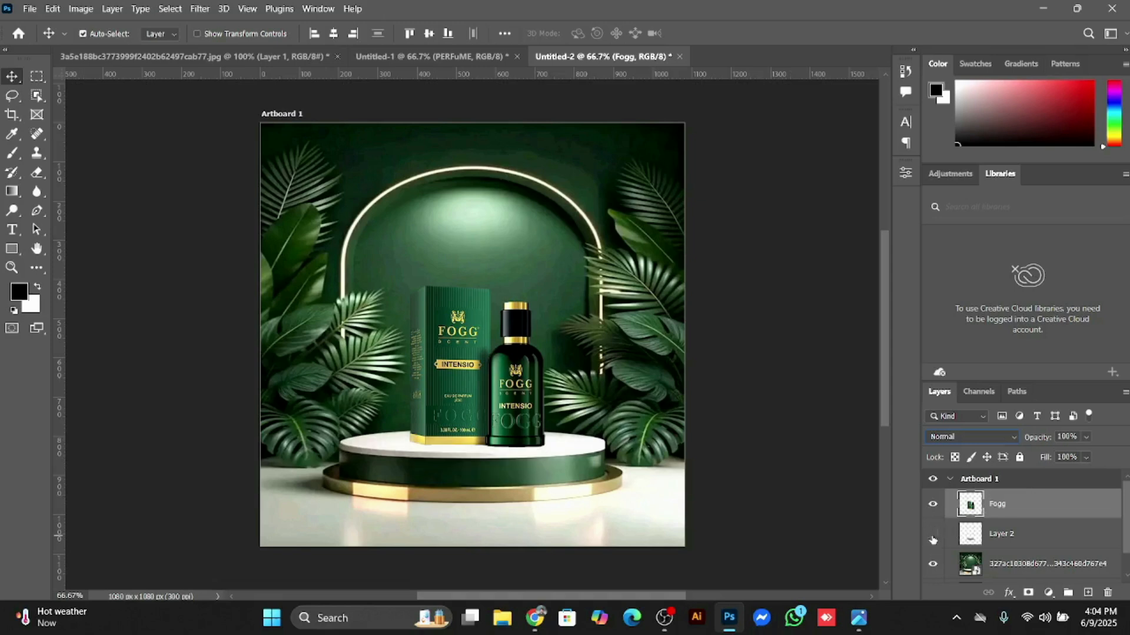
pyautogui.click(933, 536)
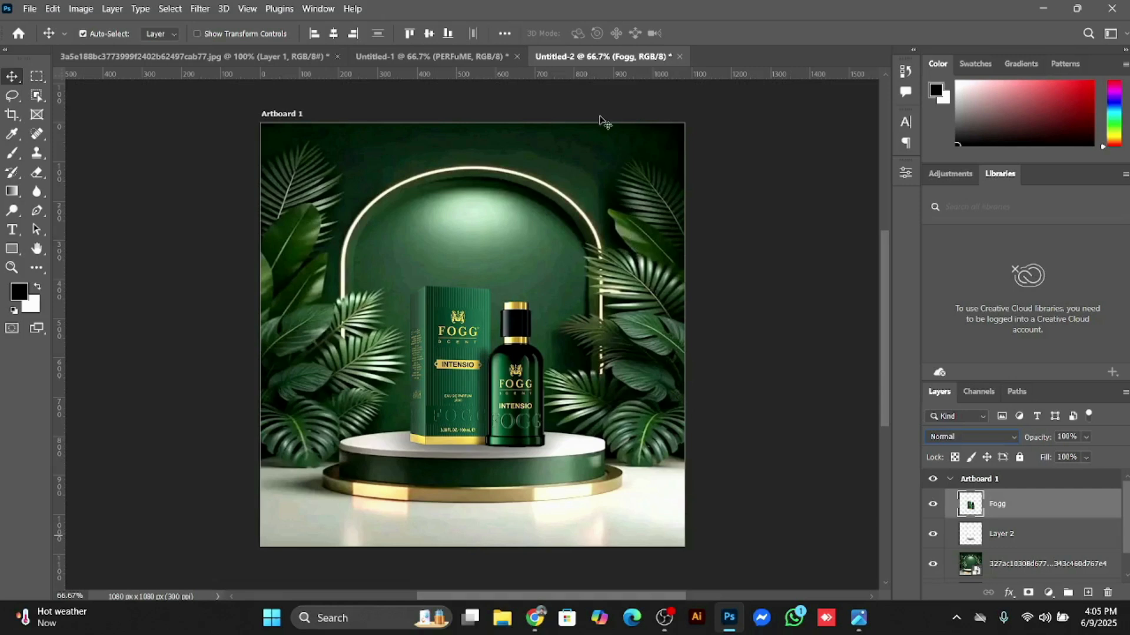
# Step: Compare the Untitled-2 composition with the finished poster in Untitled-1
pyautogui.click(377, 57)
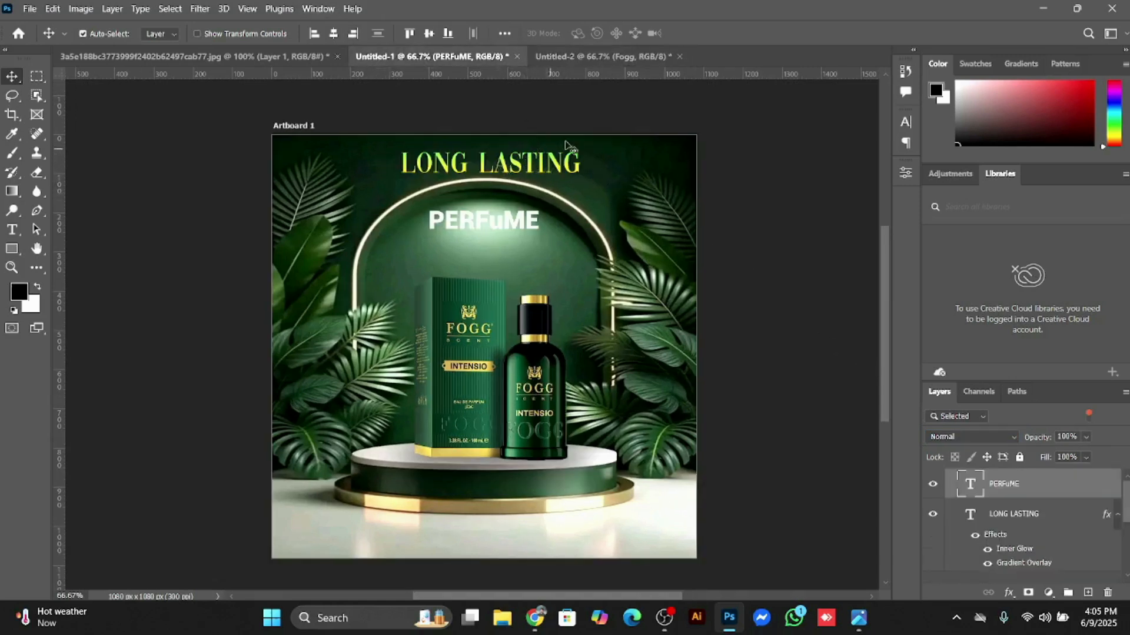
pyautogui.click(616, 58)
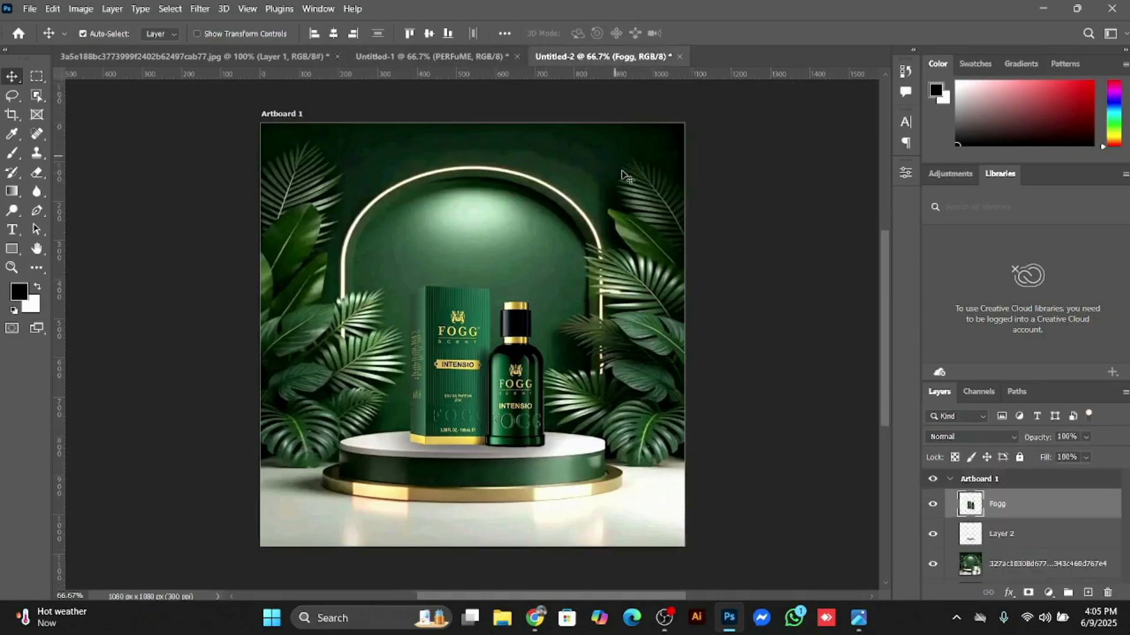
pyautogui.click(419, 57)
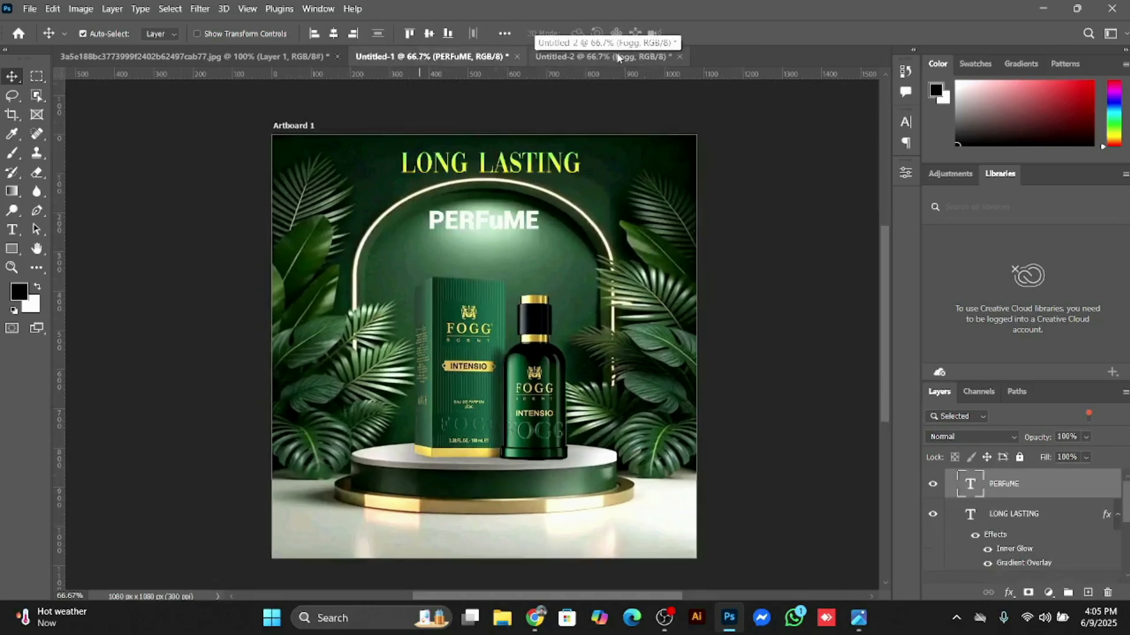
pyautogui.click(538, 57)
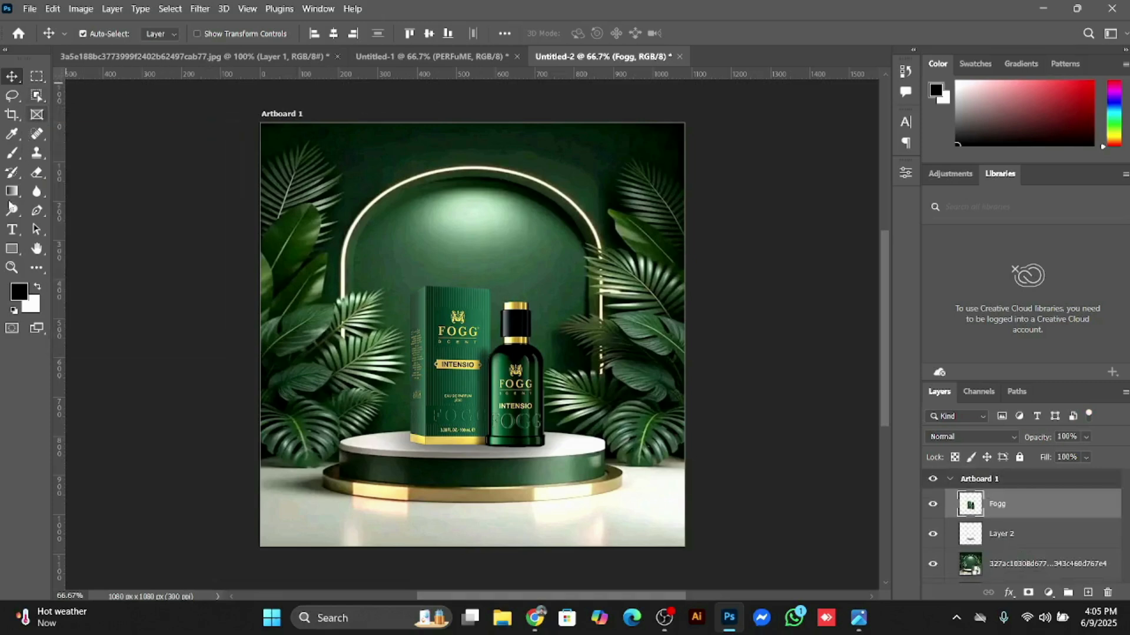
# Step: Create a 50 x 50 px black ellipse shape and move it to the artboard's upper-left area, outside the glowing arch
pyautogui.press('u')
pyautogui.hotkey('shift', 'u')
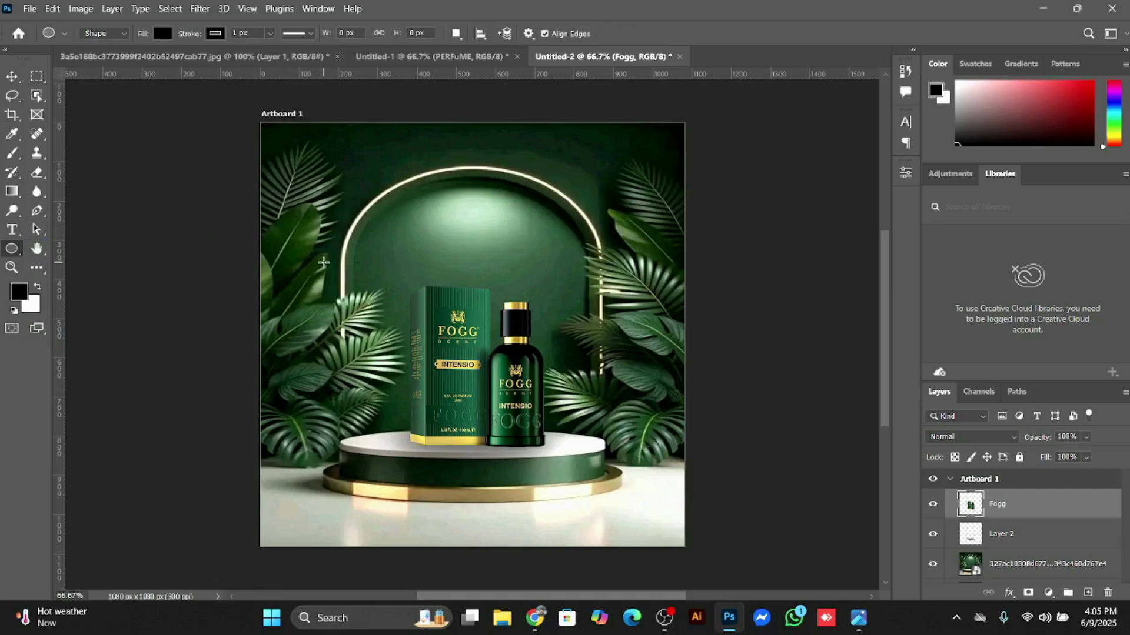
pyautogui.click(323, 263)
pyautogui.write('50')
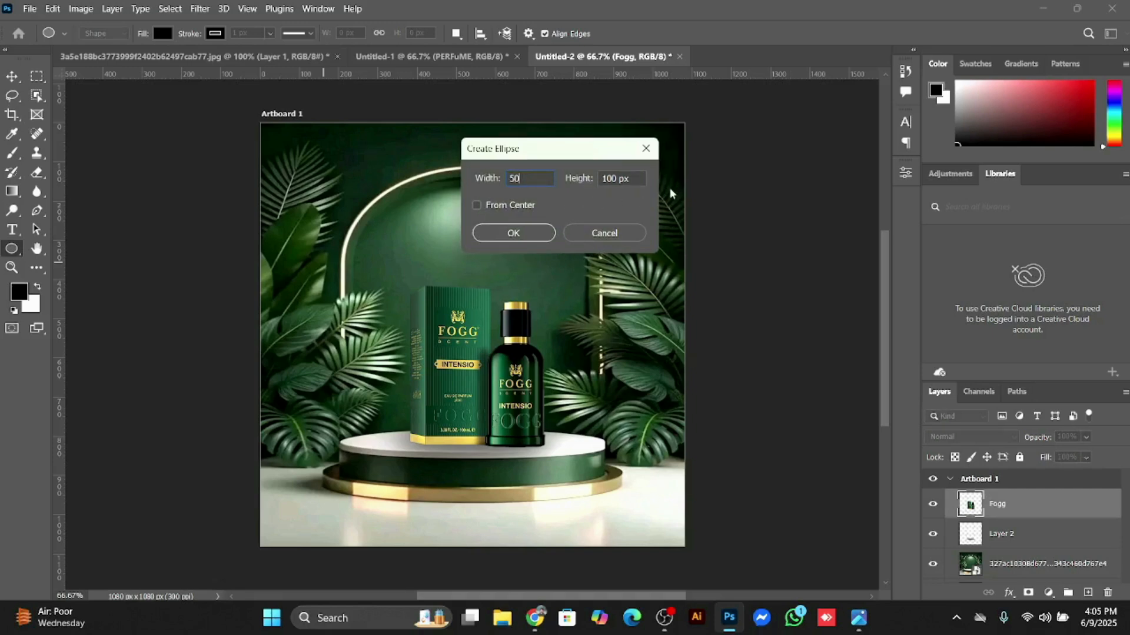
pyautogui.press('Tab')
pyautogui.write('50')
pyautogui.click(512, 233)
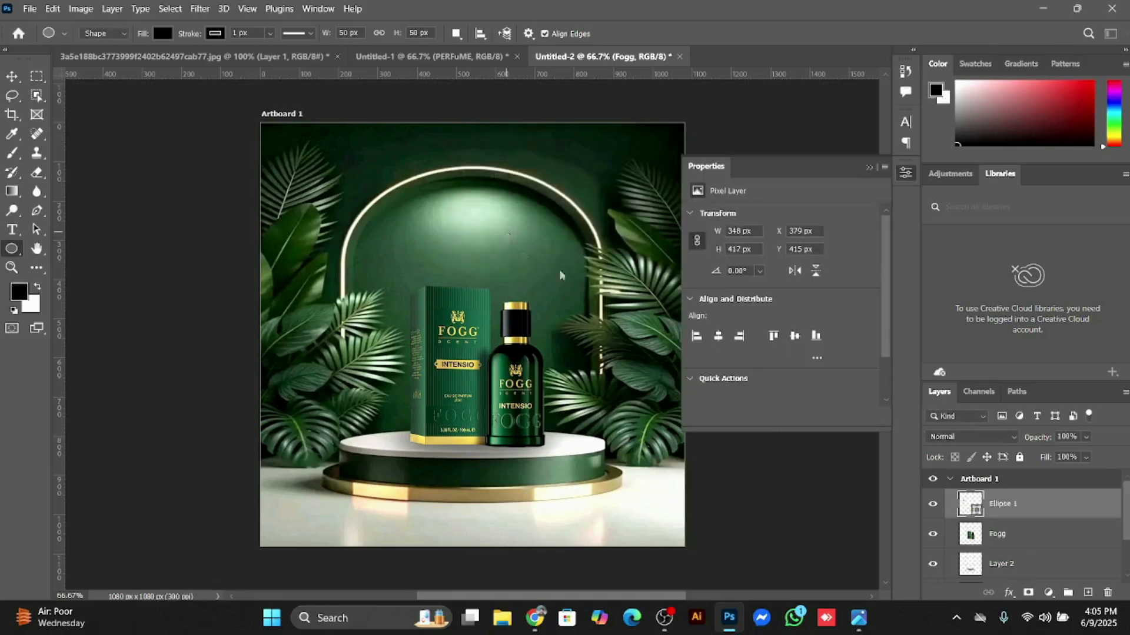
pyautogui.click(869, 168)
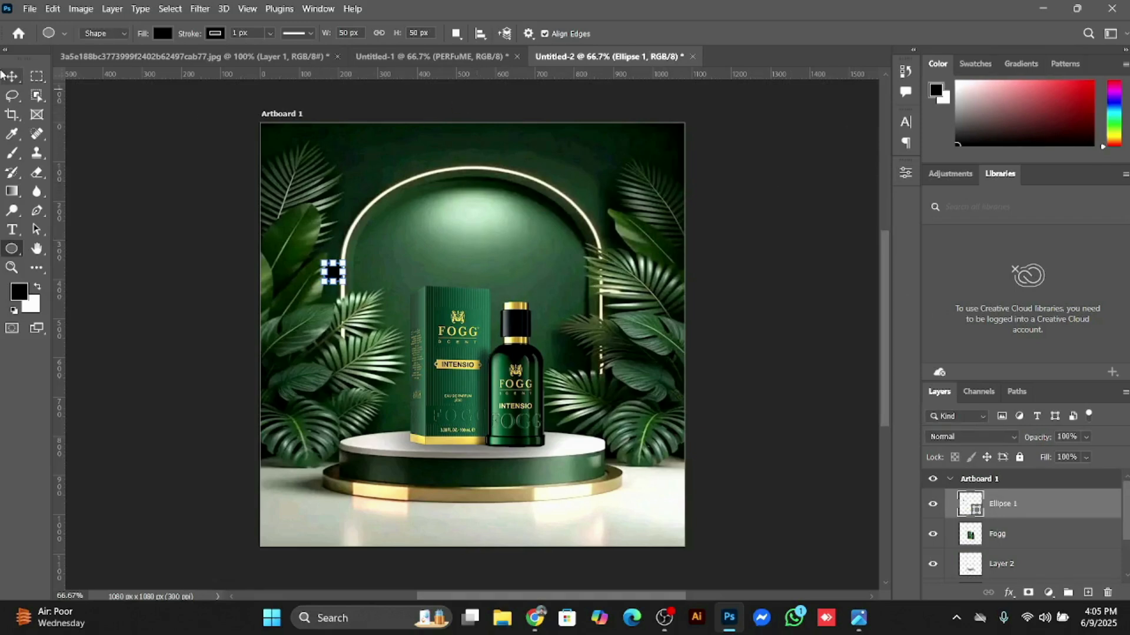
pyautogui.click(9, 75)
pyautogui.moveTo(340, 277); pyautogui.dragTo(345, 190)
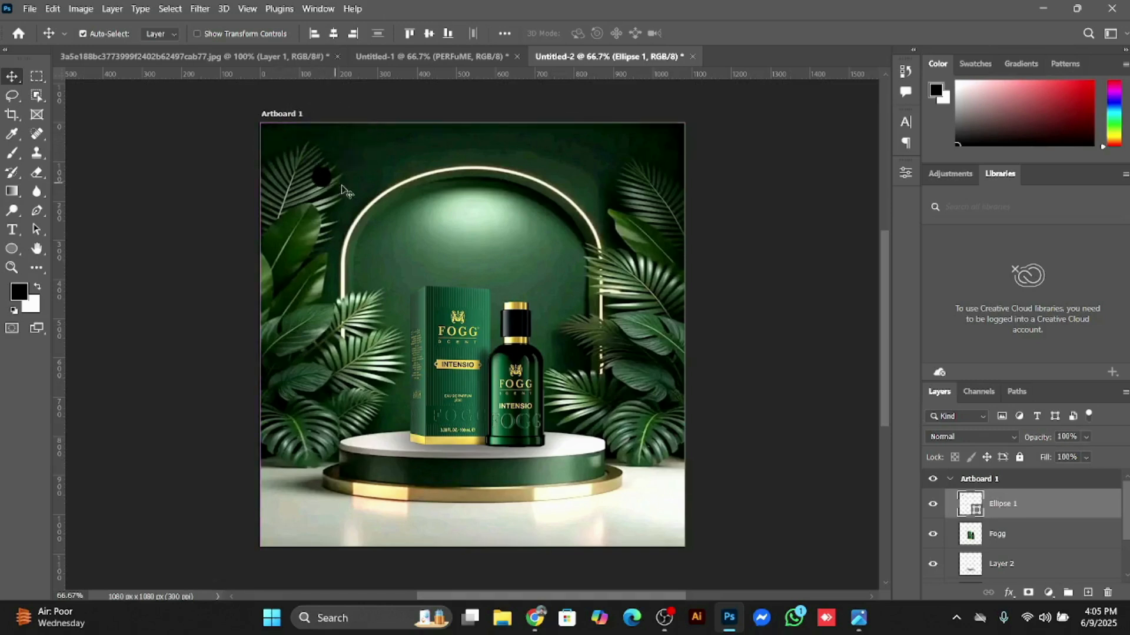
# Step: Delete the ellipse layer and create a 50 x 50 px black rectangle shape in its place
pyautogui.click(1109, 595)
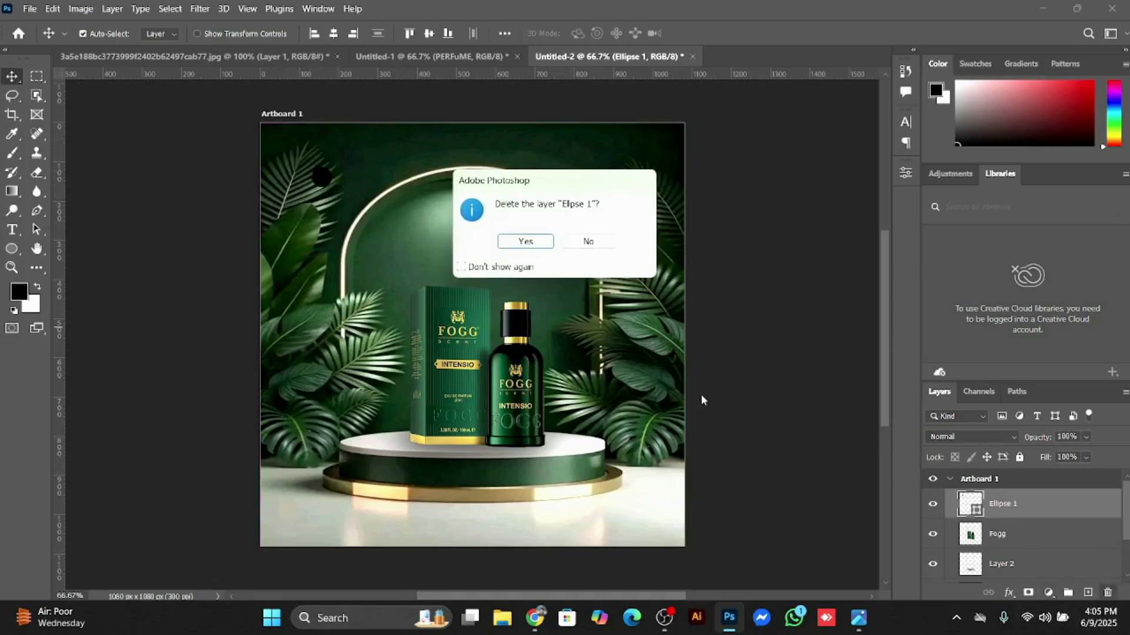
pyautogui.click(539, 246)
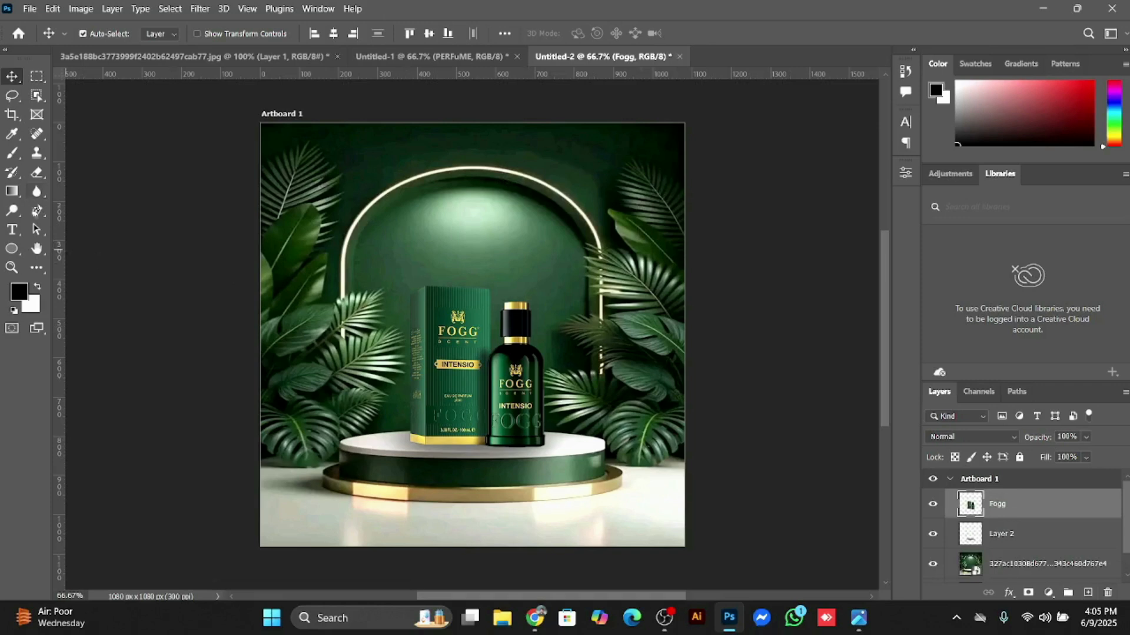
pyautogui.rightClick(13, 247)
pyautogui.click(68, 246)
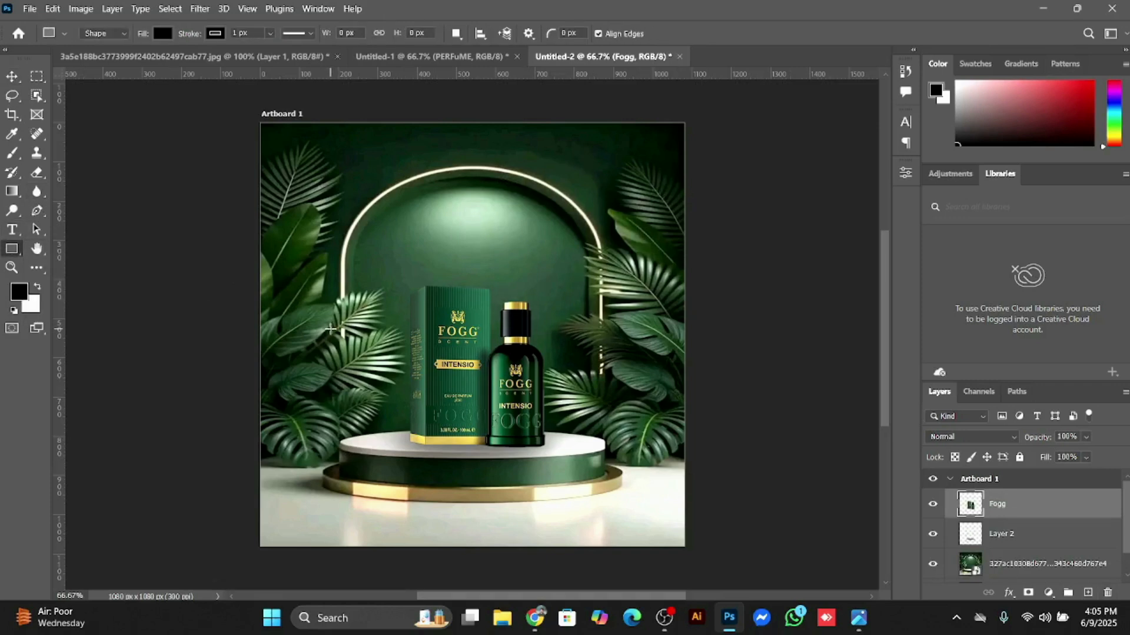
pyautogui.click(340, 320)
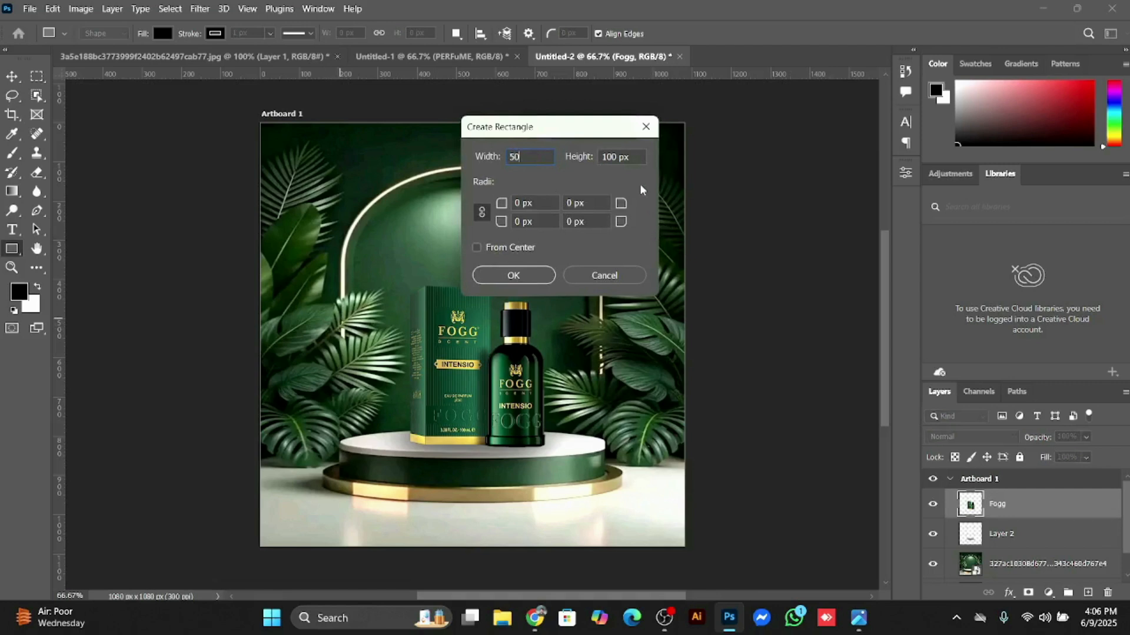
pyautogui.press('Tab')
pyautogui.write('5')
pyautogui.click(503, 274)
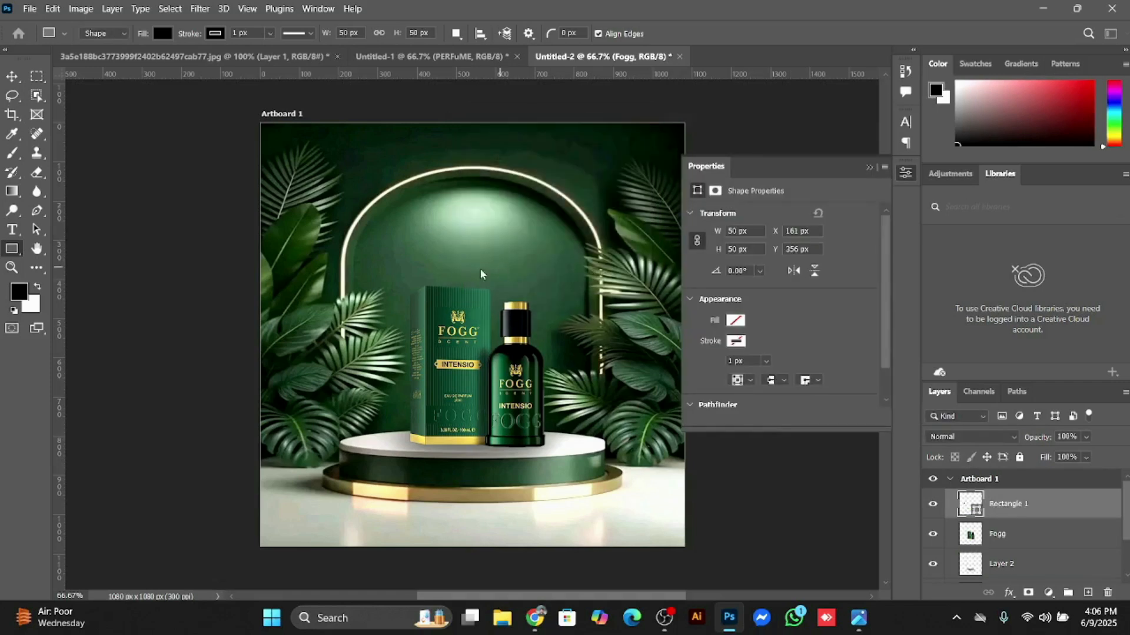
pyautogui.click(870, 168)
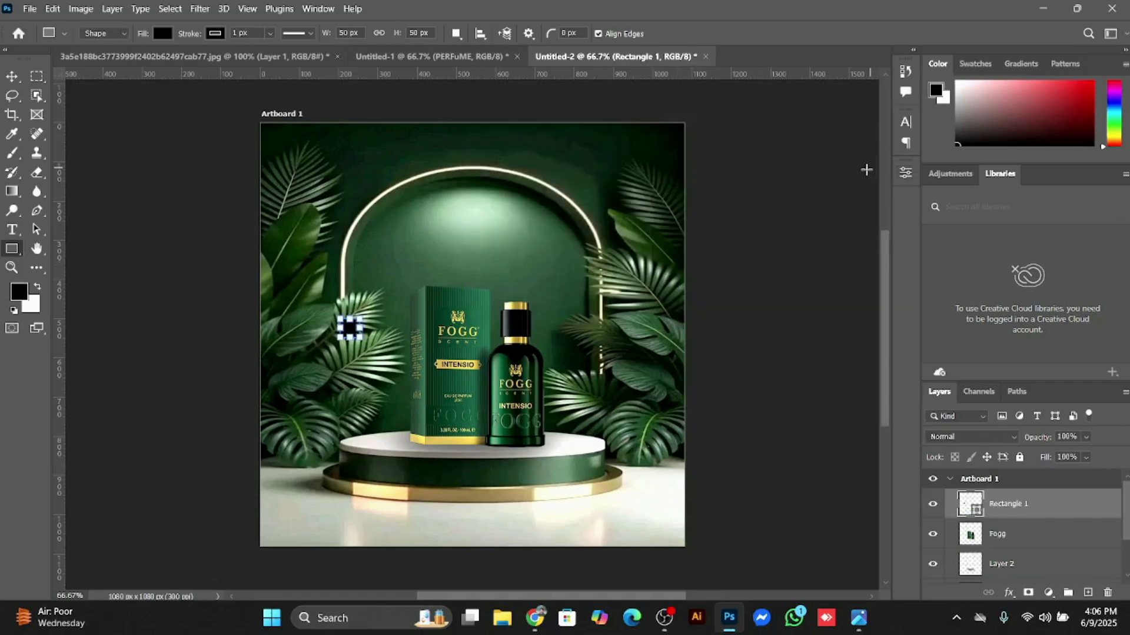
# Step: Move the black square into the artboard's upper-left corner and add a vertical and a horizontal guide along its inner edges
pyautogui.click(11, 76)
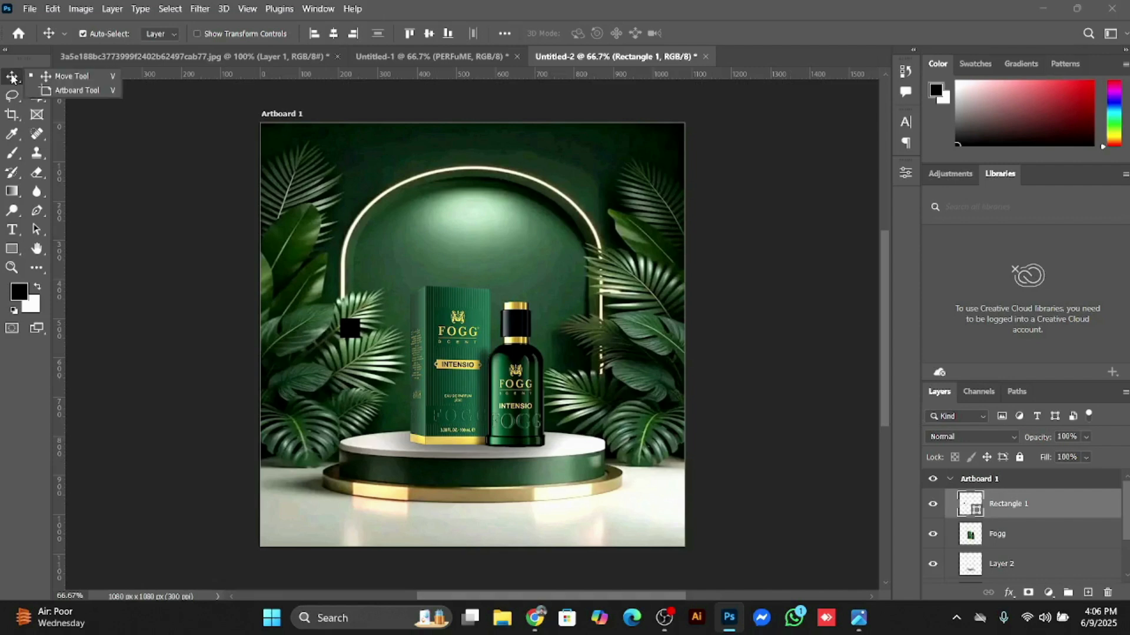
pyautogui.moveTo(351, 331); pyautogui.dragTo(272, 139)
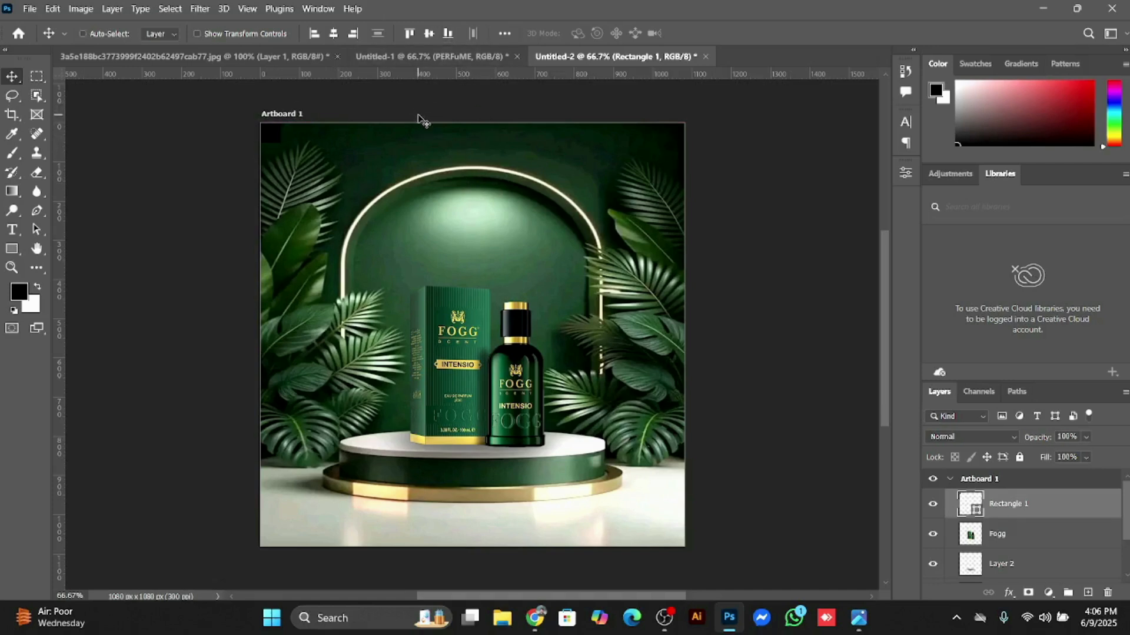
pyautogui.hotkey('ctrl', 'r')
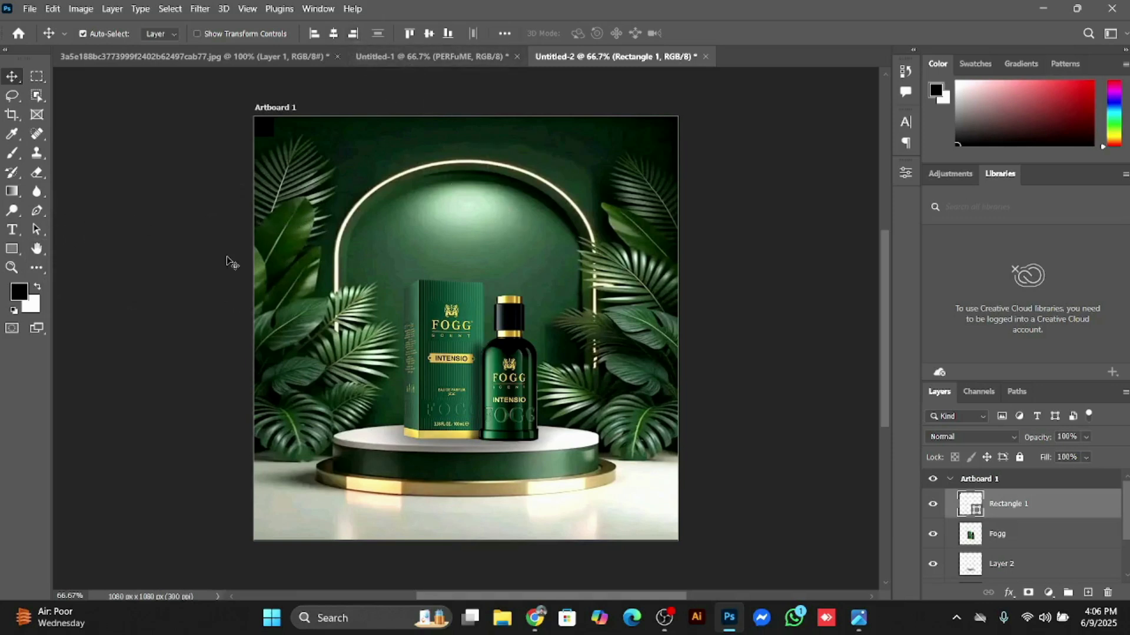
pyautogui.hotkey('ctrl', 'r')
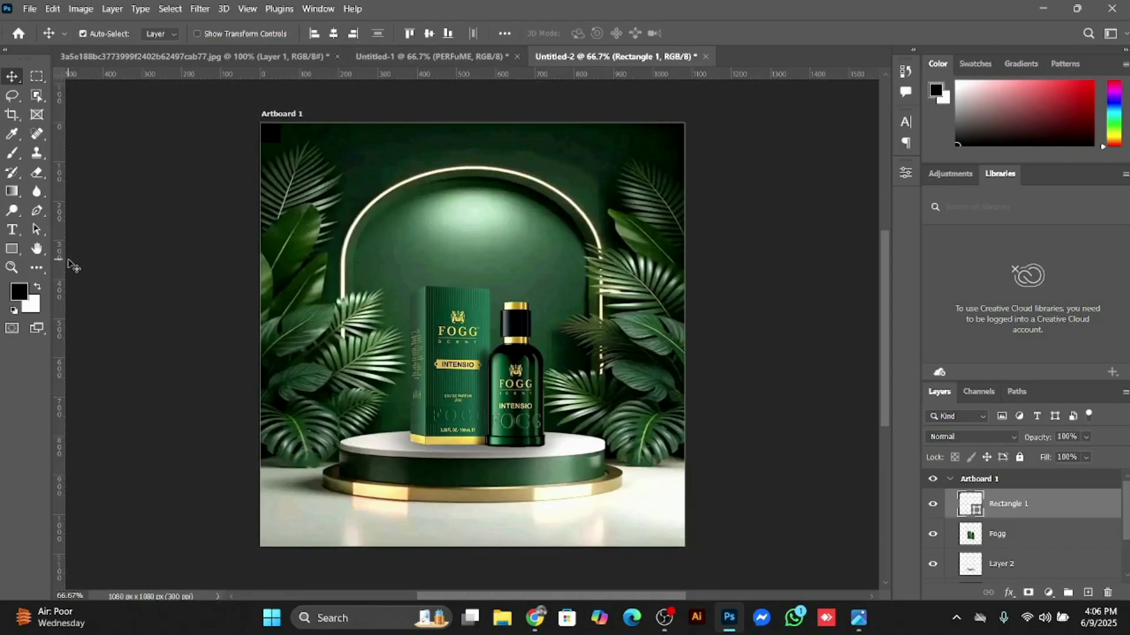
pyautogui.moveTo(58, 300); pyautogui.dragTo(276, 309)
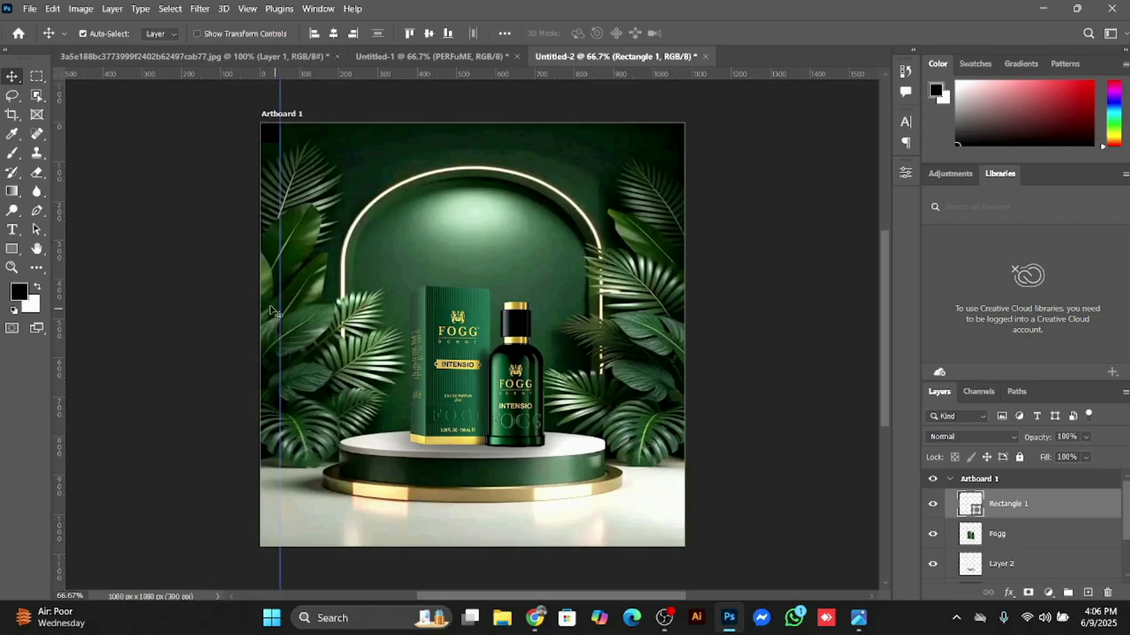
pyautogui.moveTo(454, 69); pyautogui.dragTo(466, 142)
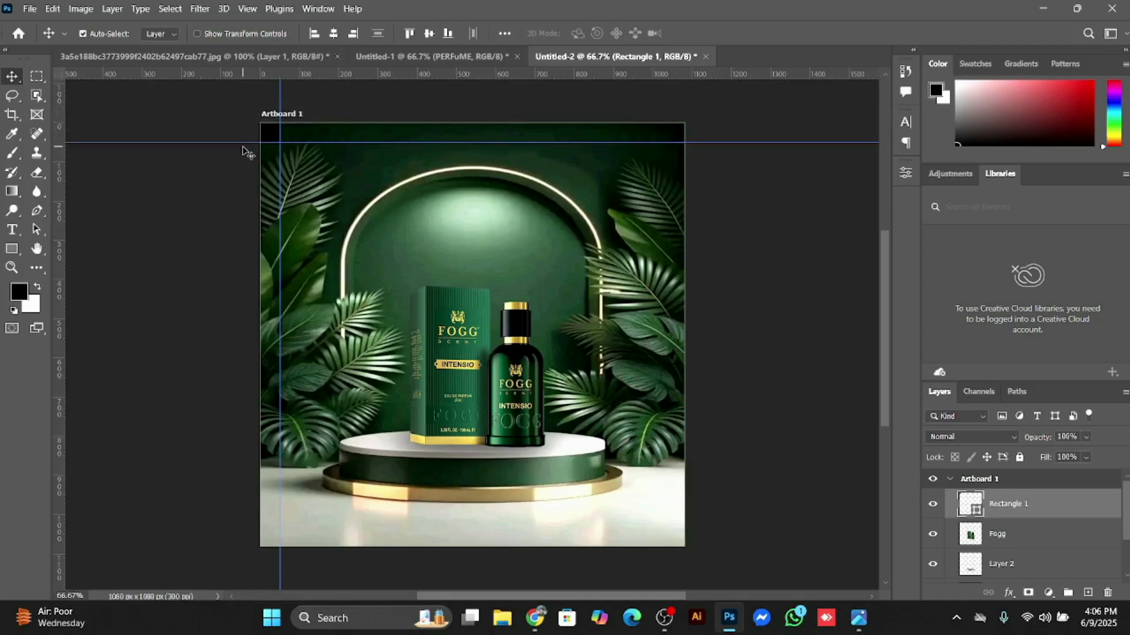
# Step: Move the black square into the artboard's lower-right corner and add a vertical and a horizontal guide along its inner edges
pyautogui.moveTo(274, 133); pyautogui.dragTo(672, 541)
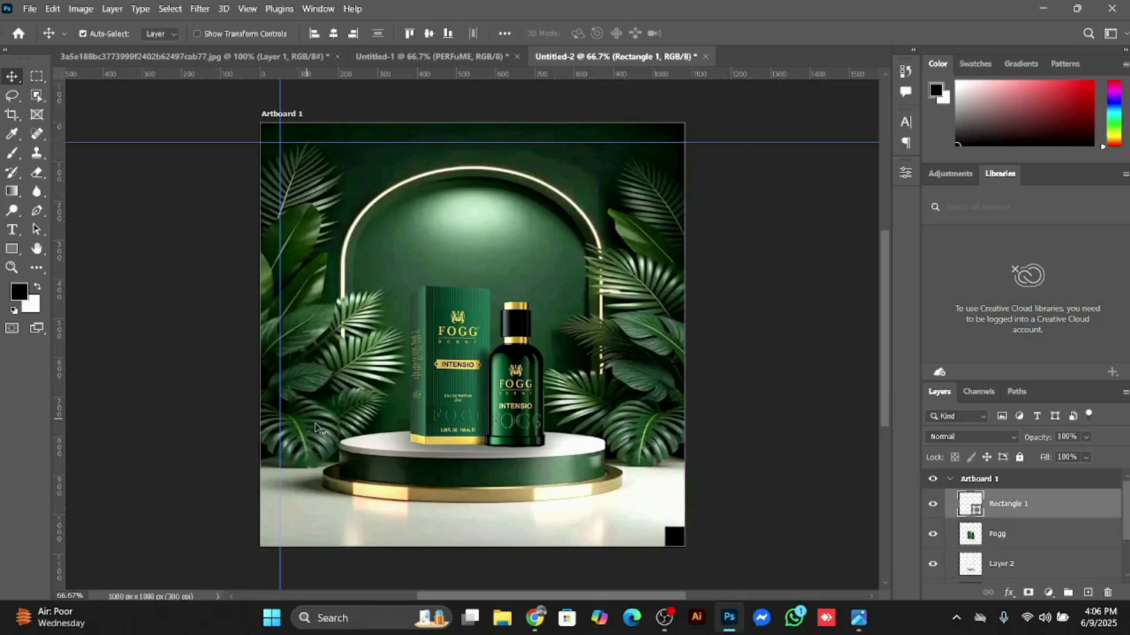
pyautogui.moveTo(59, 380); pyautogui.dragTo(661, 441)
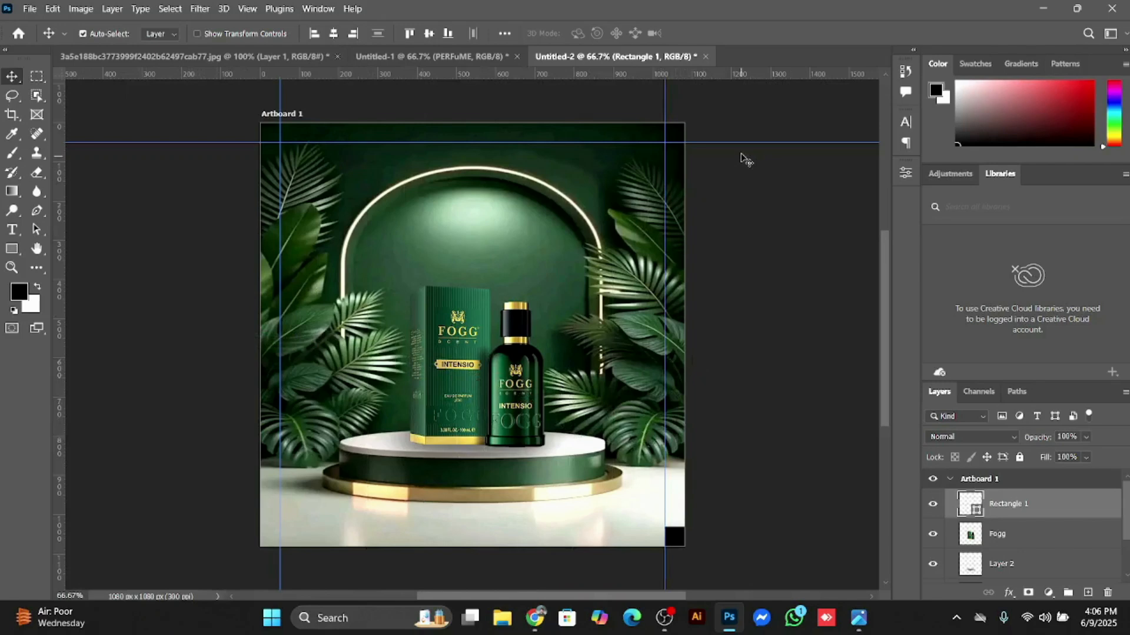
pyautogui.moveTo(743, 79); pyautogui.dragTo(733, 526)
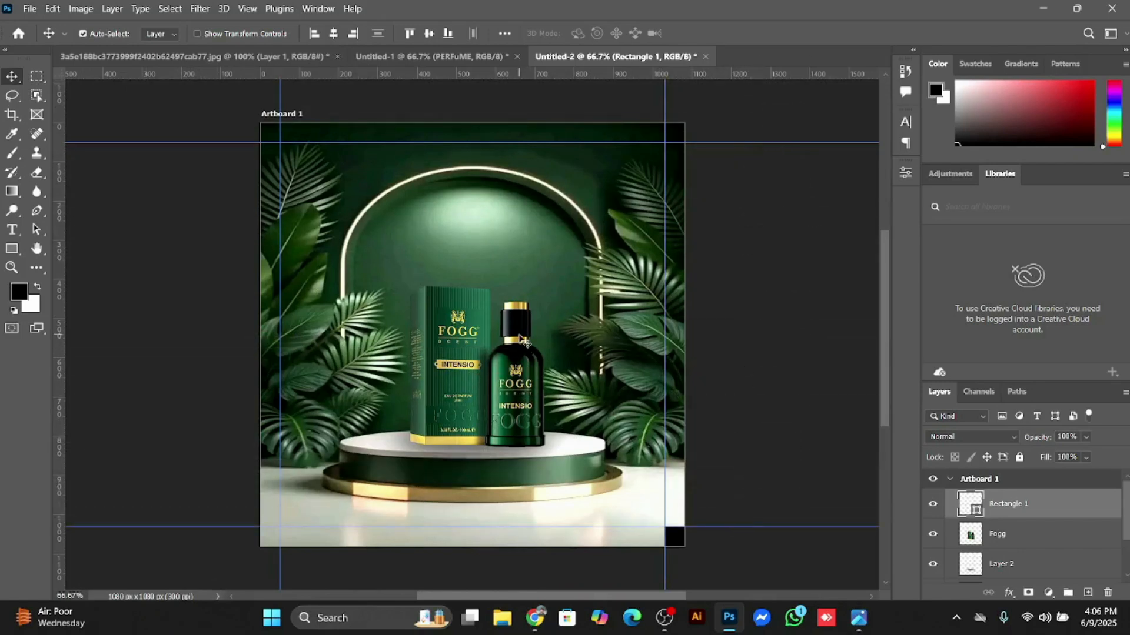
# Step: Copy the LONG LASTING headline from Untitled-1 into the Untitled-2 artboard, above the product
pyautogui.click(451, 57)
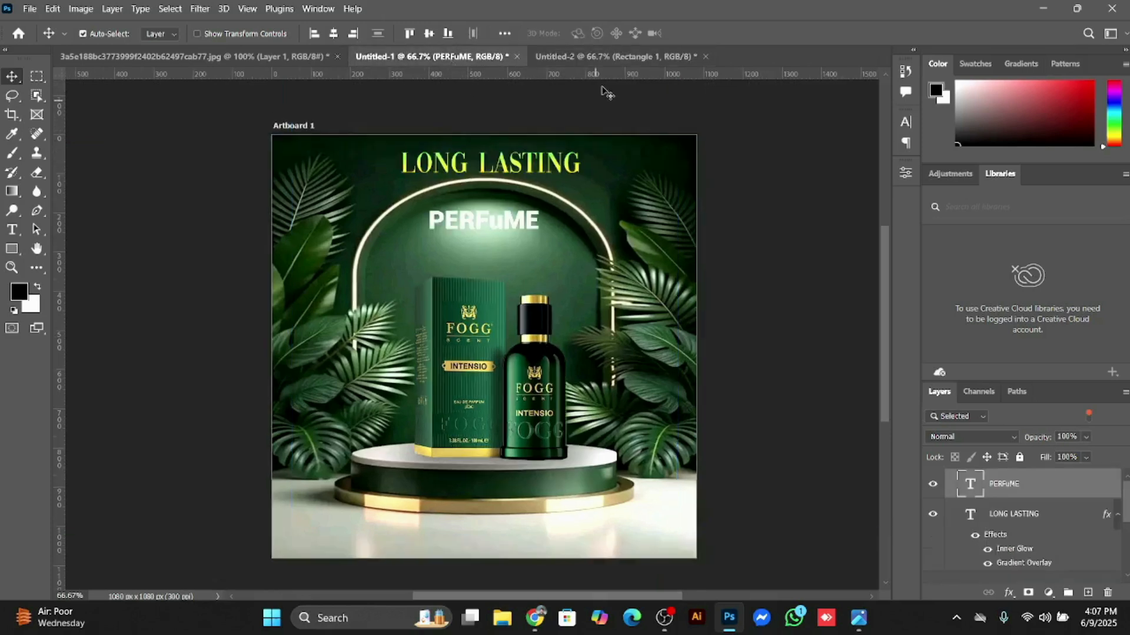
pyautogui.click(589, 56)
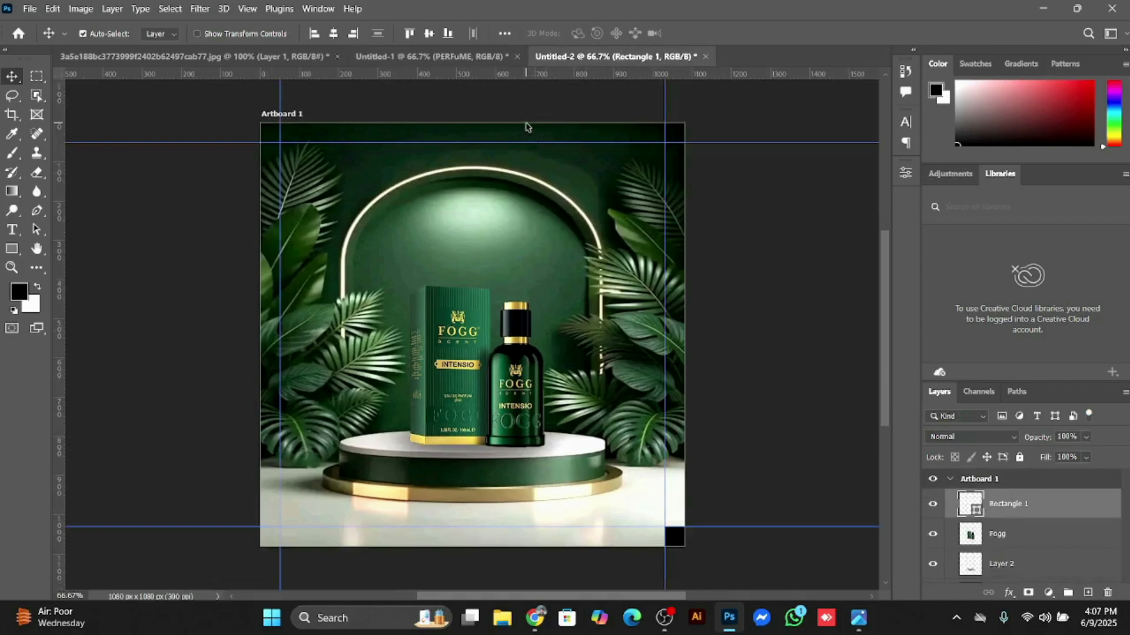
pyautogui.click(465, 59)
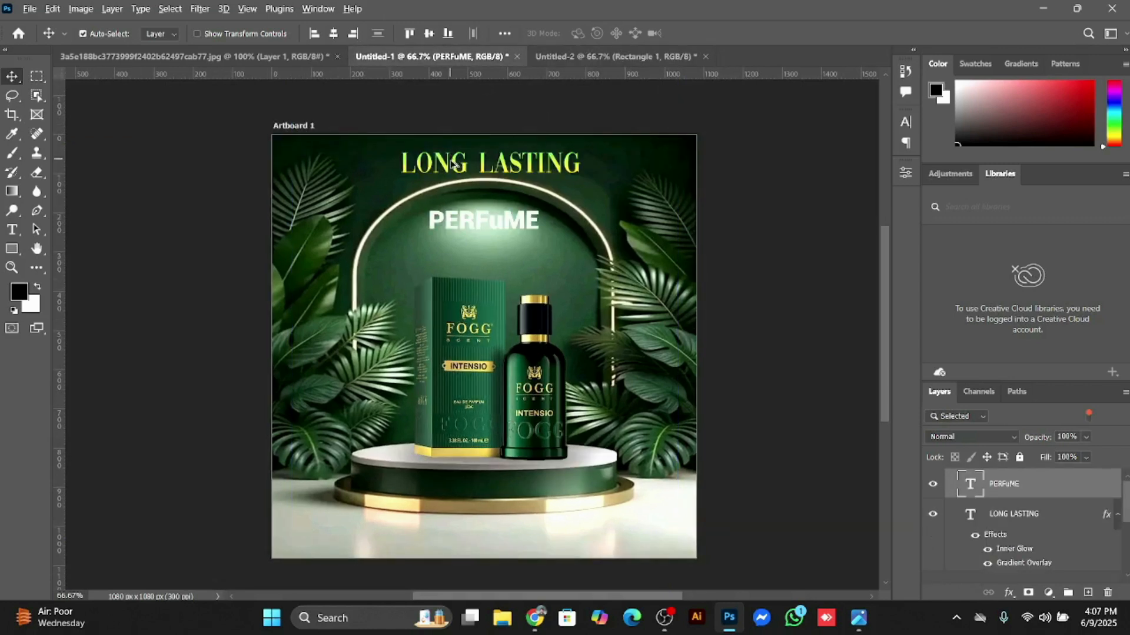
pyautogui.moveTo(456, 164)
pyautogui.mouseDown()
pyautogui.moveTo(465, 112)
pyautogui.moveTo(603, 52)
pyautogui.moveTo(469, 172)
pyautogui.moveTo(478, 167)
pyautogui.mouseUp()
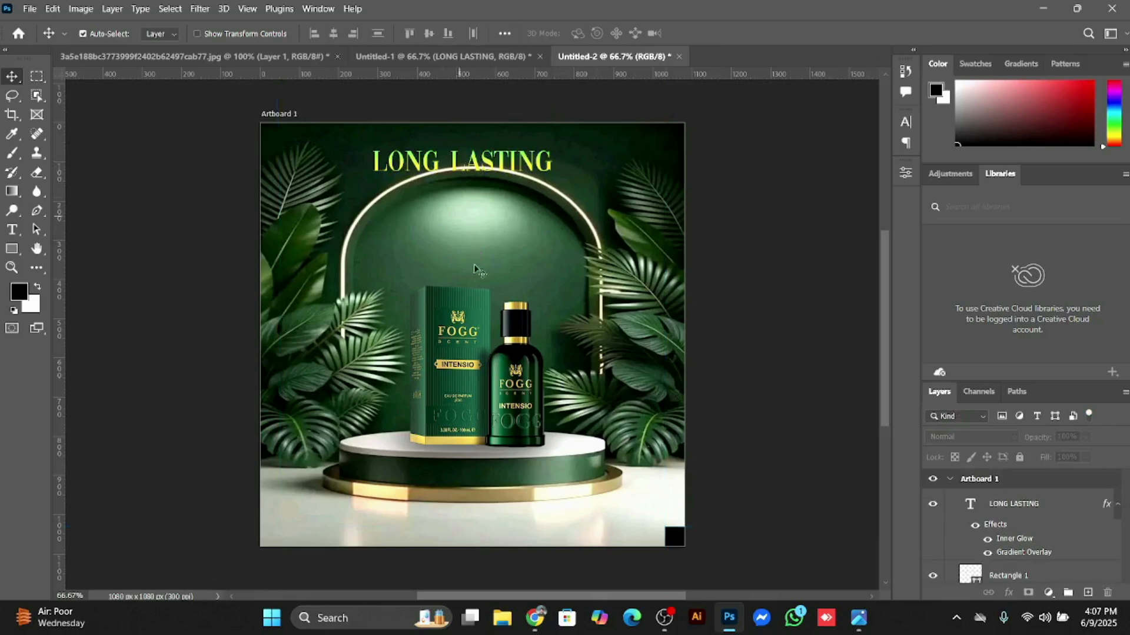
# Step: Add canvas guides for the right and bottom margins, then move the black square out of the corner onto the right-hand leaves
pyautogui.moveTo(58, 259); pyautogui.dragTo(666, 375)
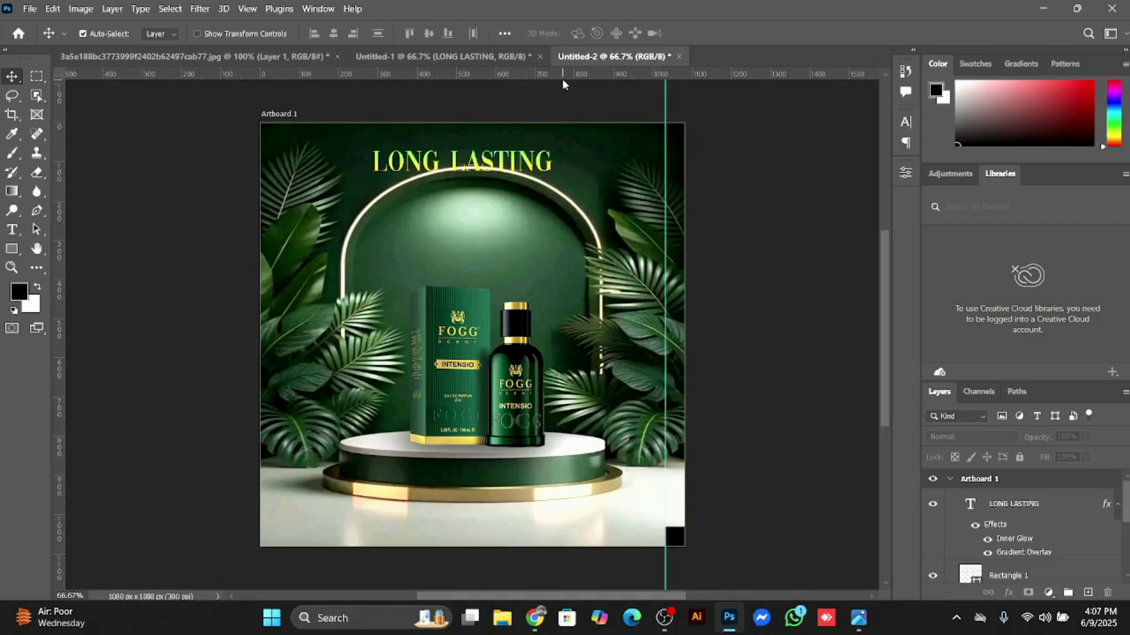
pyautogui.moveTo(566, 74); pyautogui.dragTo(610, 525)
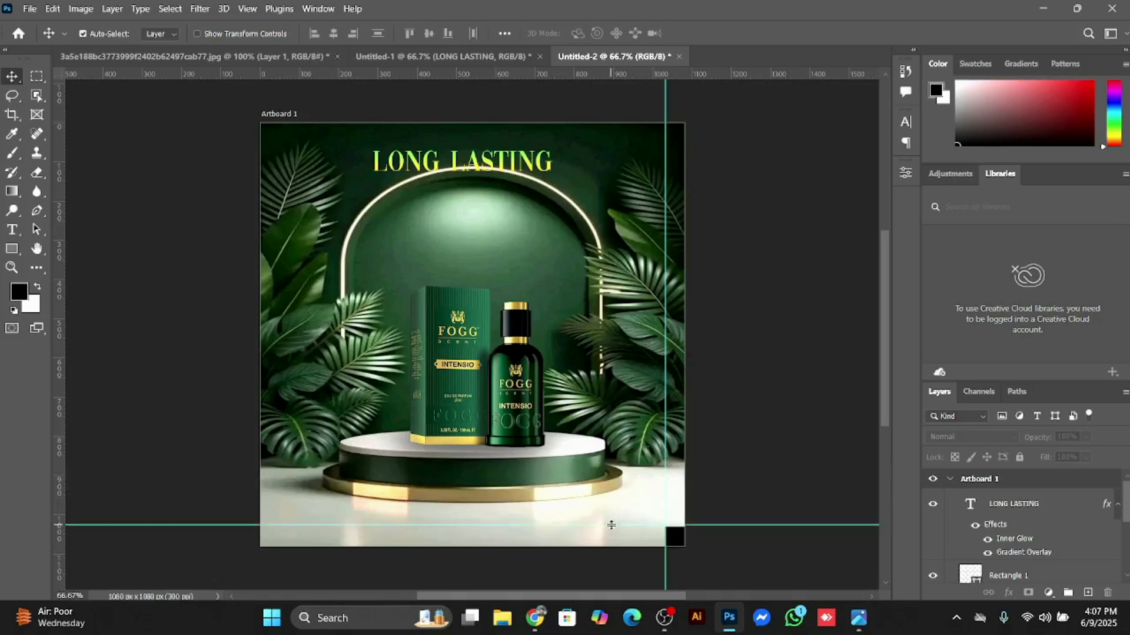
pyautogui.moveTo(683, 538); pyautogui.dragTo(623, 379)
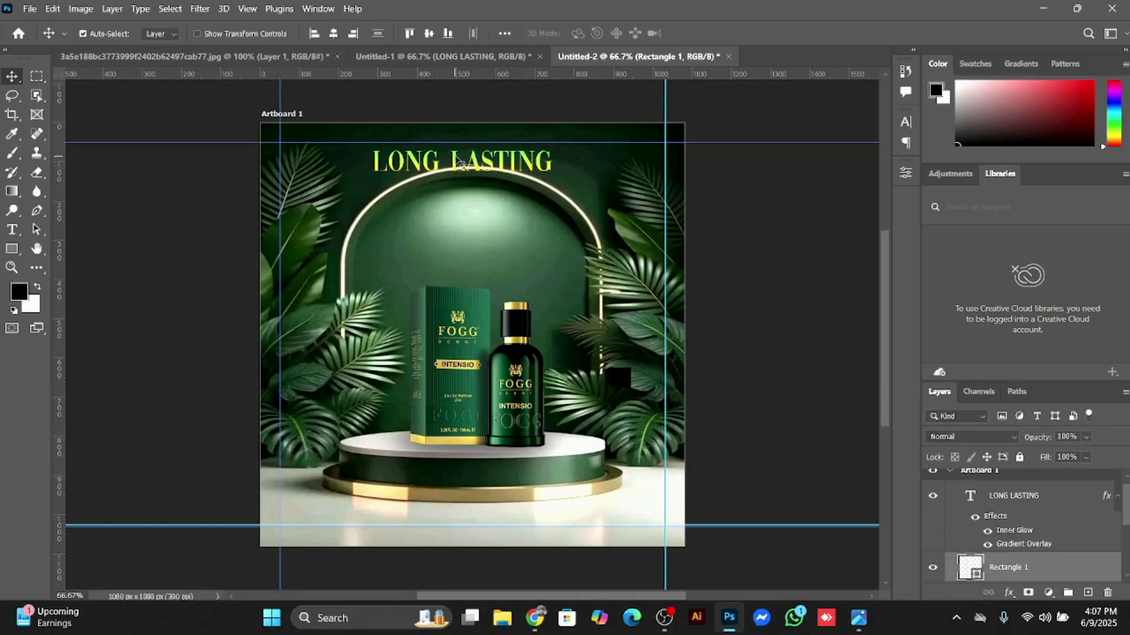
# Step: Nudge the LONG LASTING headline up toward the top guide and centre it horizontally on the artboard
pyautogui.moveTo(462, 157); pyautogui.dragTo(465, 157)
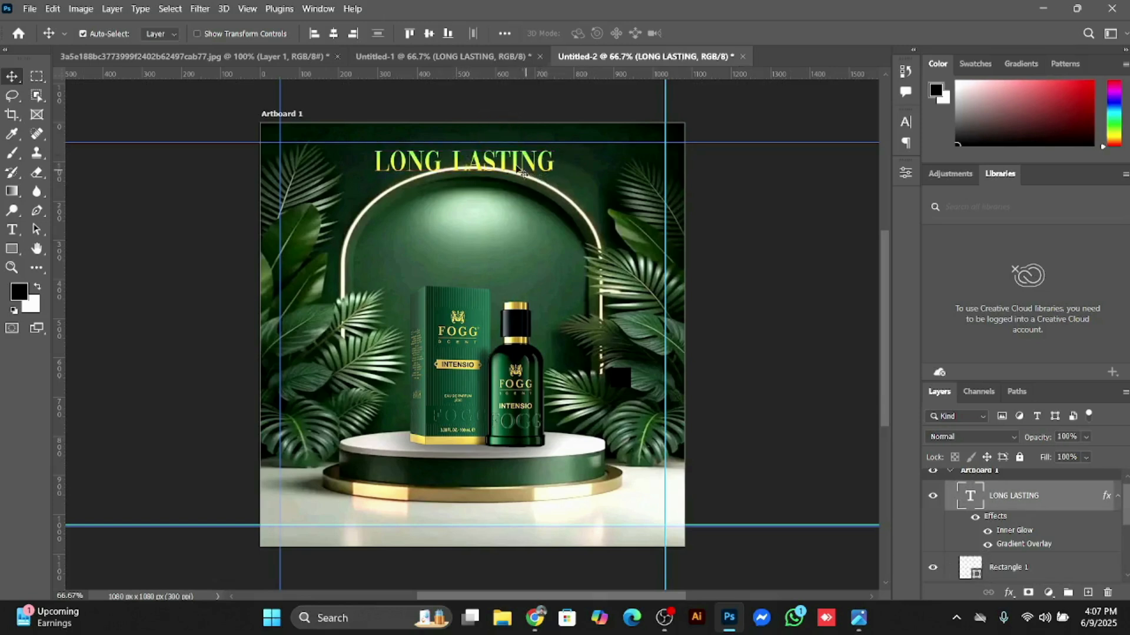
pyautogui.press('Up')
pyautogui.press('Up')
pyautogui.press('Up')
pyautogui.press('Up')
pyautogui.press('Up')
pyautogui.press('Up')
pyautogui.press('Up')
pyautogui.press('Up')
pyautogui.press('Up')
pyautogui.press('Up')
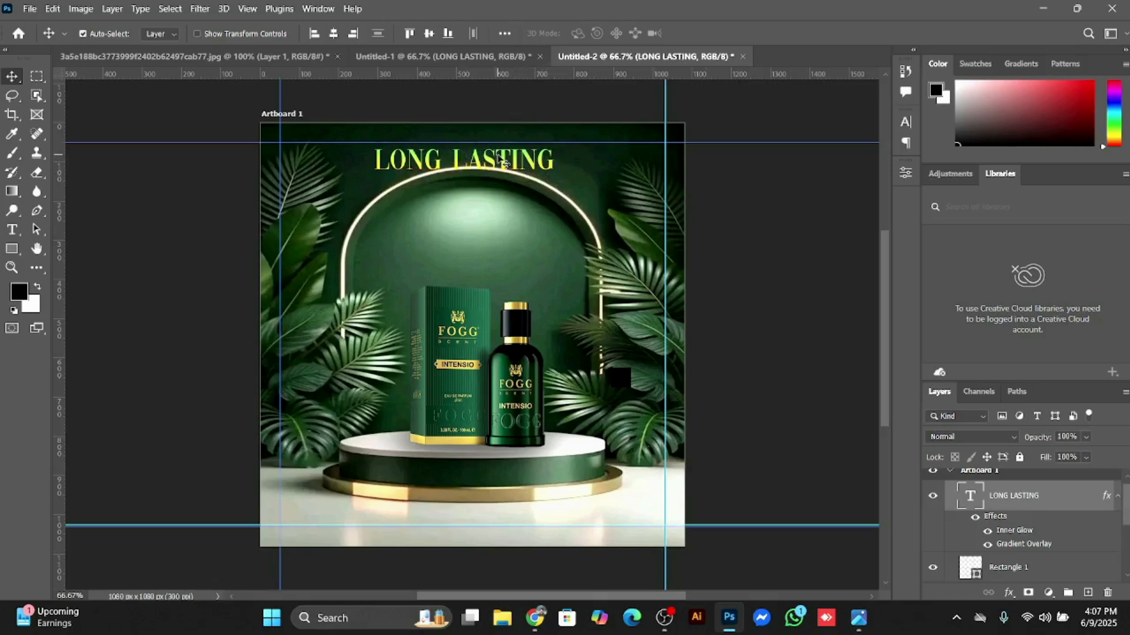
pyautogui.press('Up')
pyautogui.press('Up')
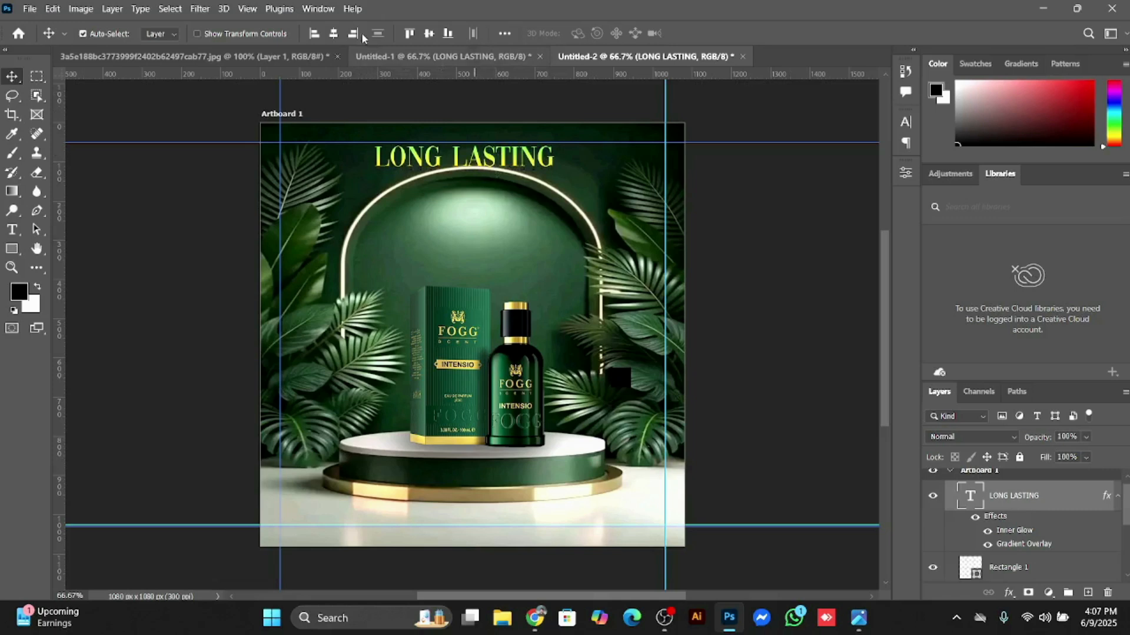
pyautogui.click(334, 33)
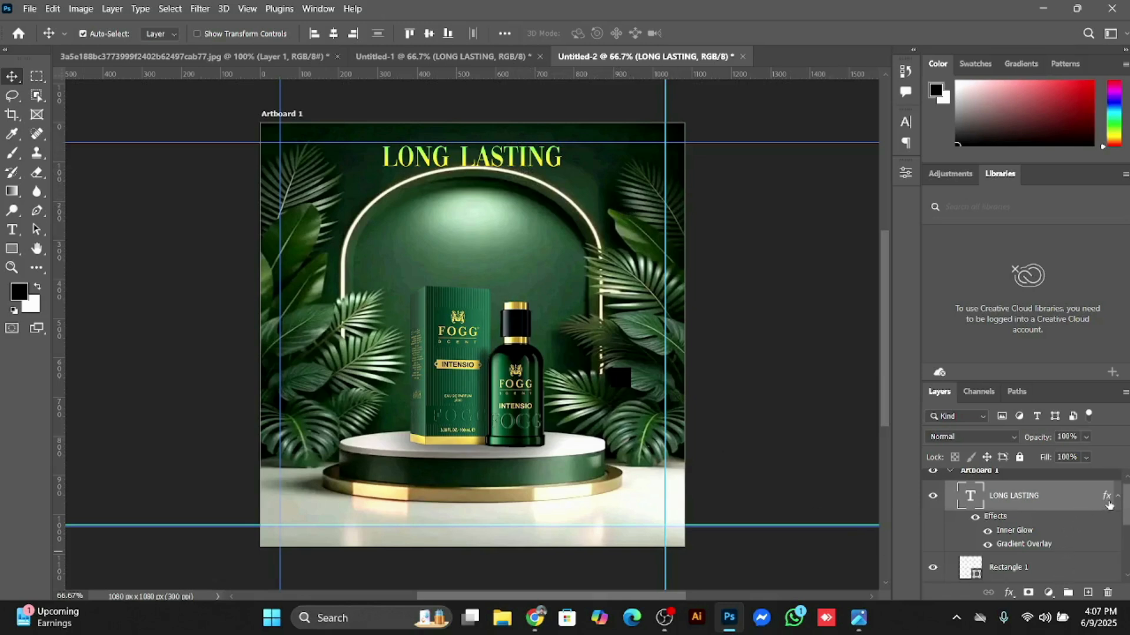
# Step: Review the Gradient Overlay colours and the Inner Glow settings in the LONG LASTING headline's layer style
pyautogui.click(1009, 592)
pyautogui.click(1037, 450)
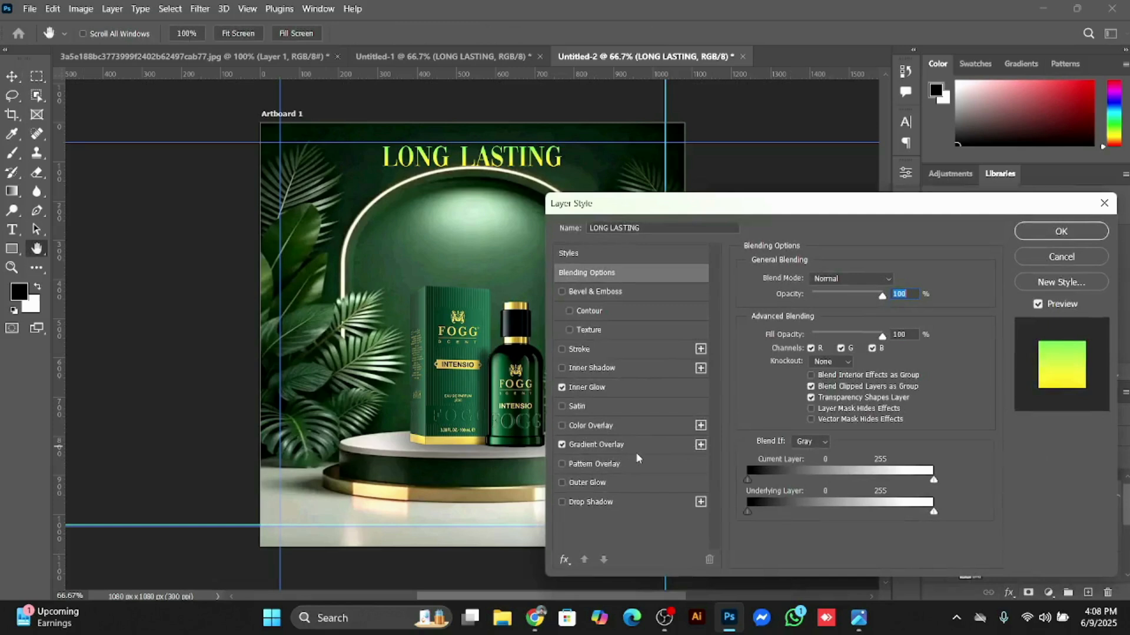
pyautogui.click(635, 446)
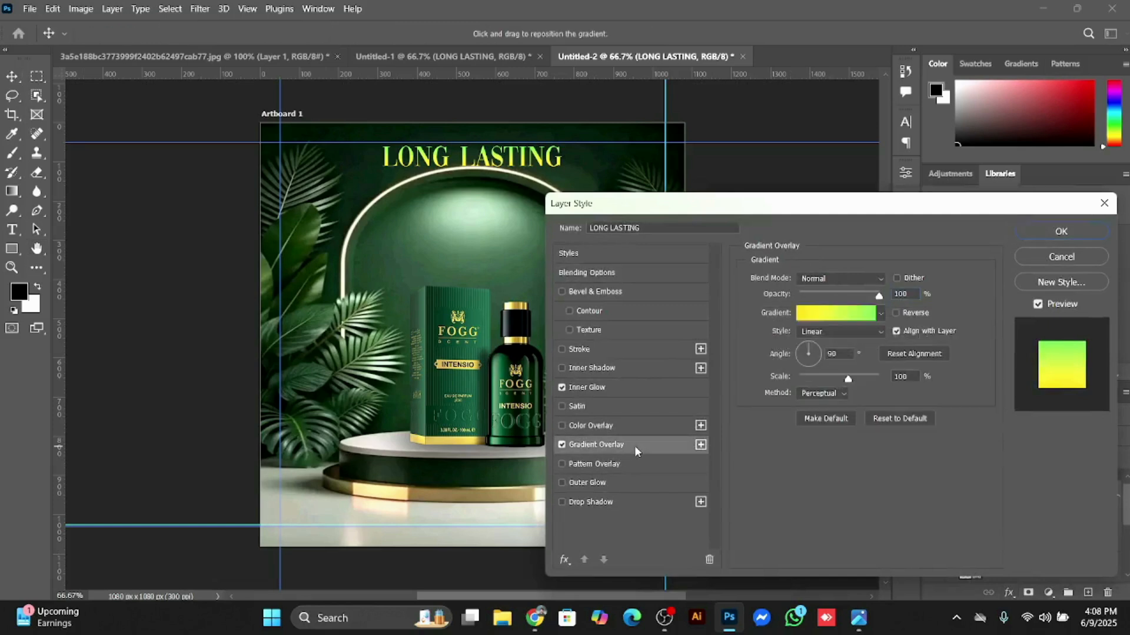
pyautogui.click(808, 323)
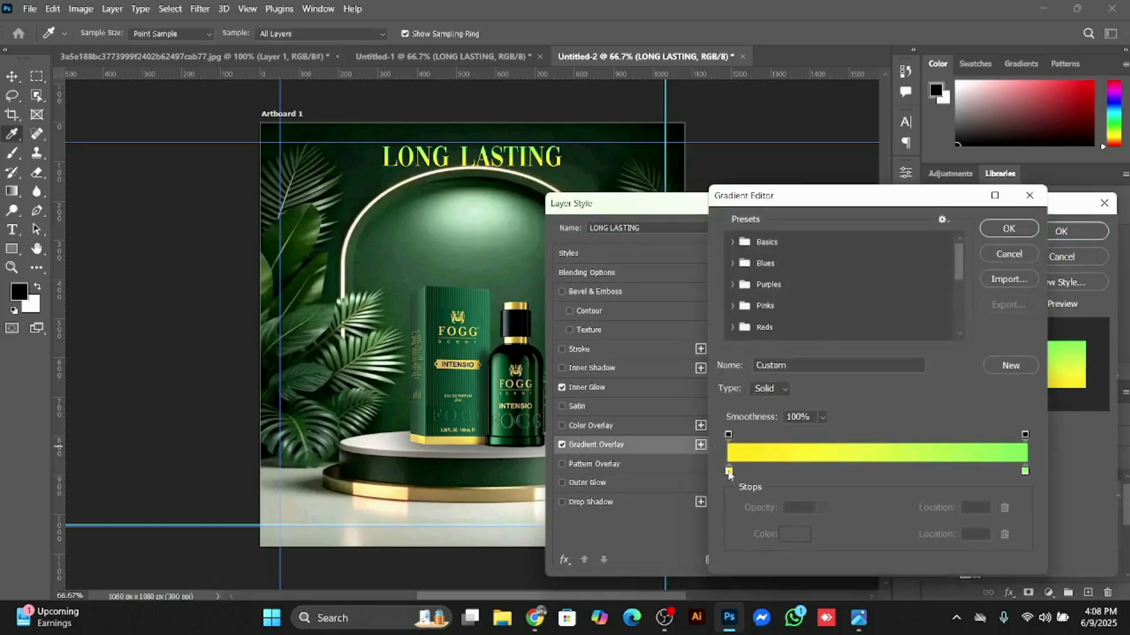
pyautogui.click(729, 471)
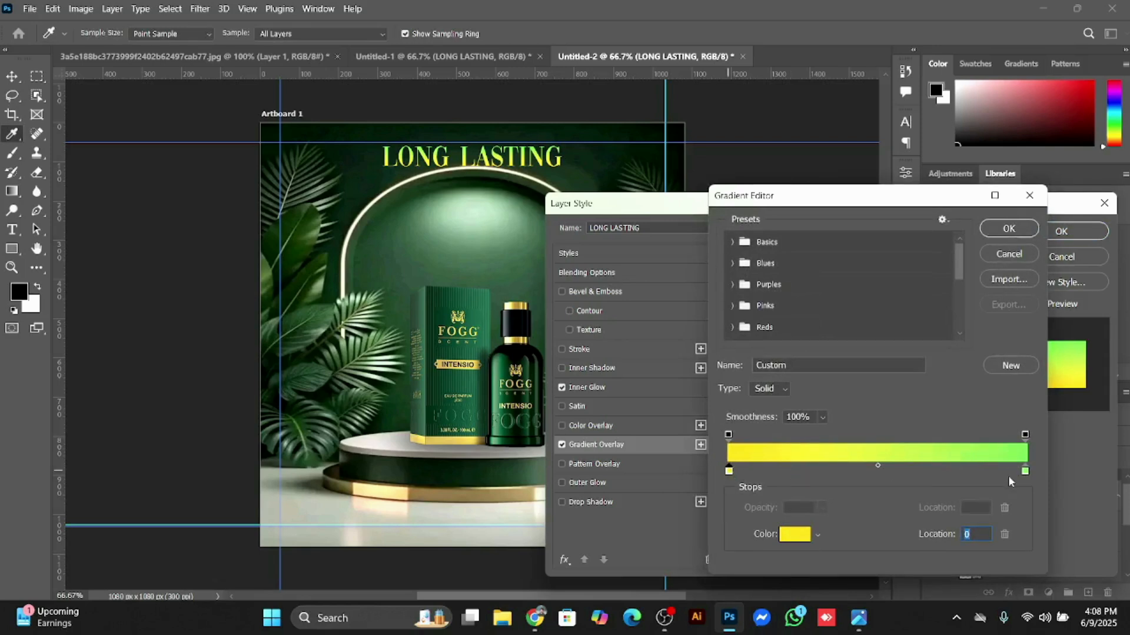
pyautogui.click(1008, 228)
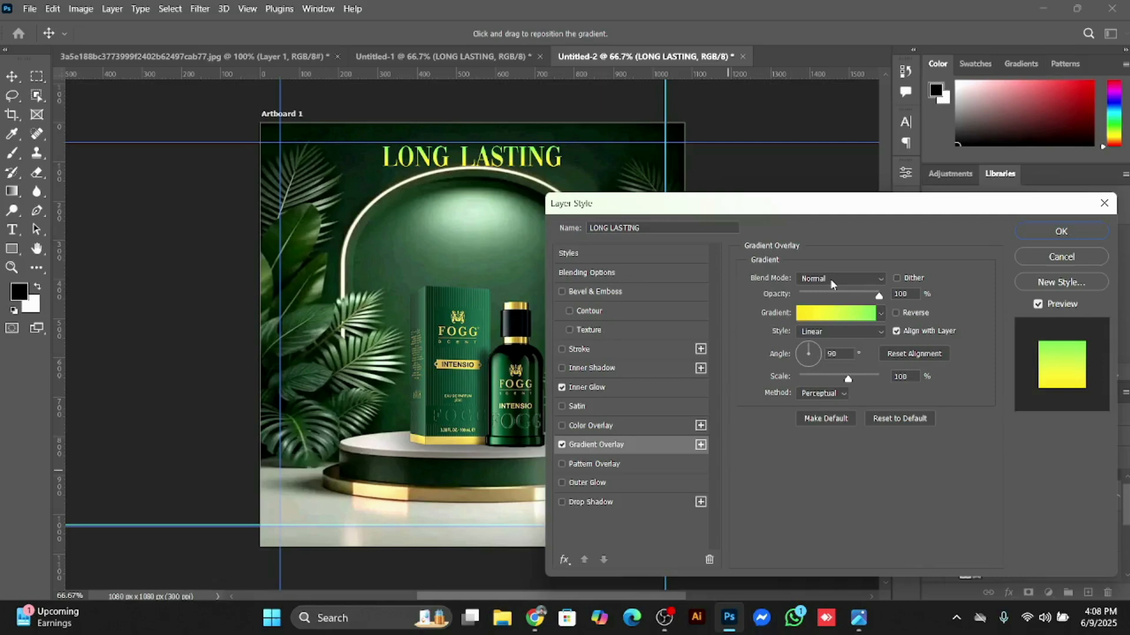
pyautogui.click(606, 388)
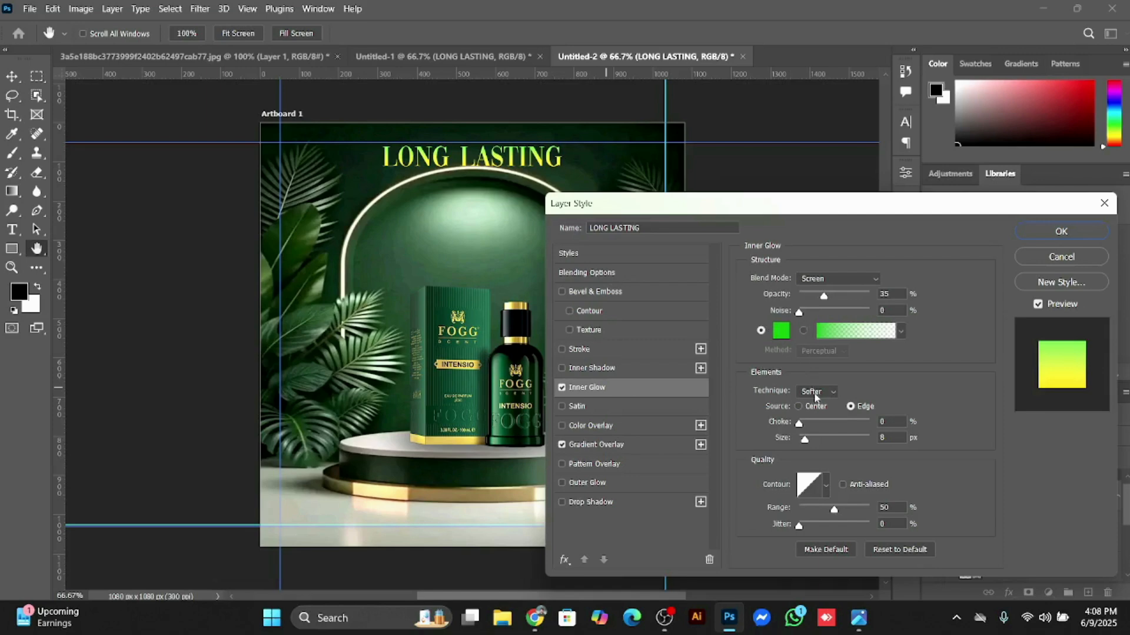
pyautogui.click(1076, 235)
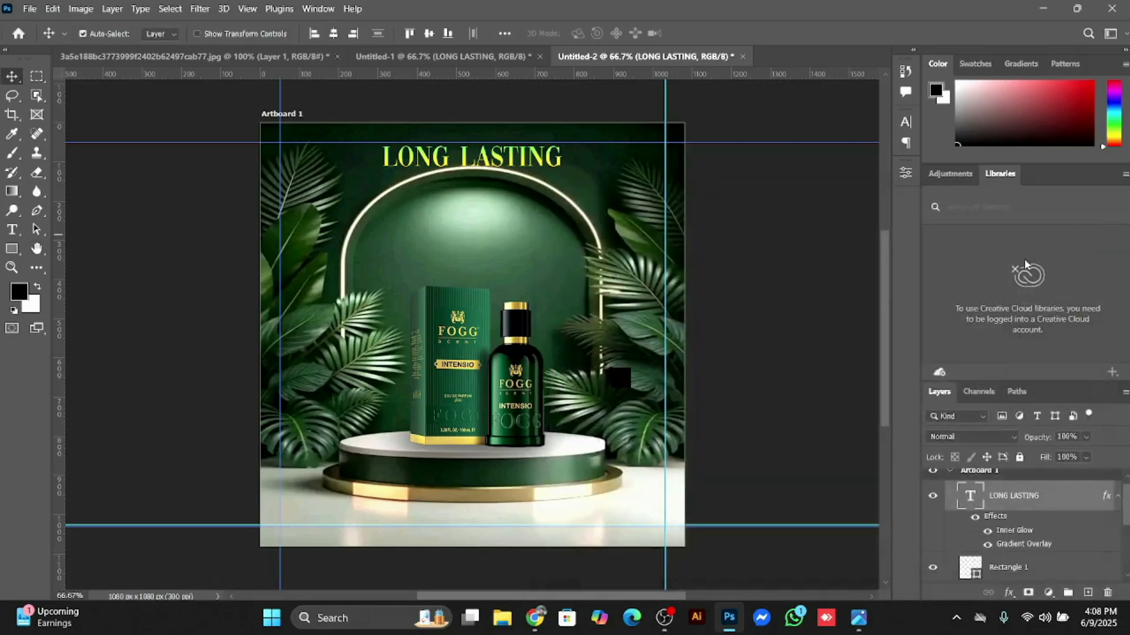
# Step: Copy the PERFuME text from Untitled-1 into the Untitled-2 artboard and centre it inside the arch, below the LONG LASTING headline
pyautogui.click(434, 62)
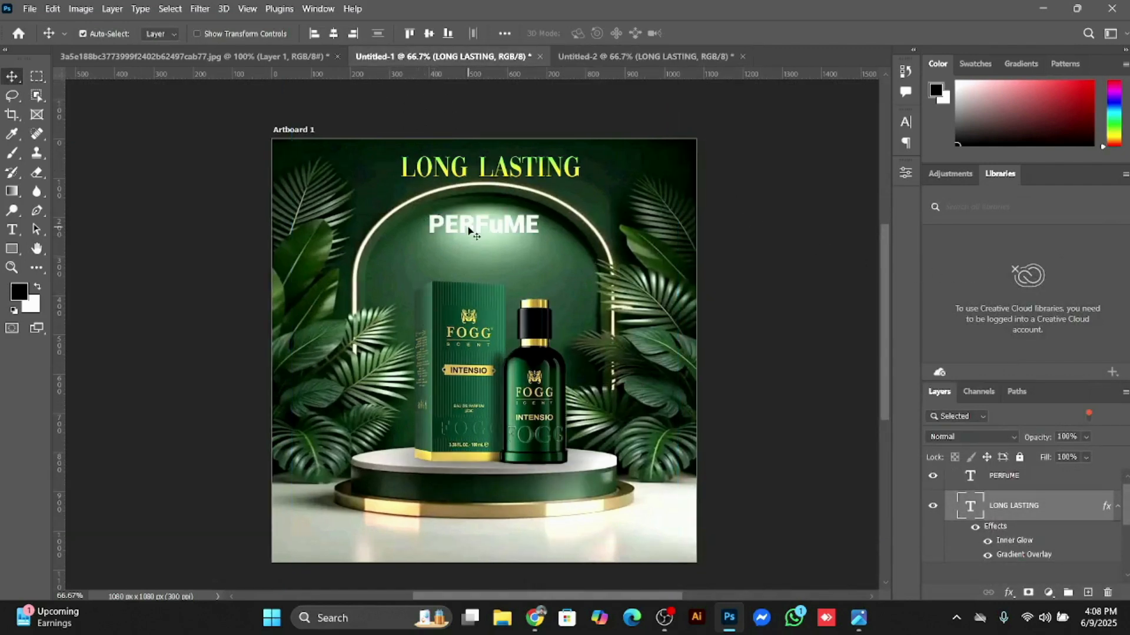
pyautogui.moveTo(469, 230); pyautogui.dragTo(456, 192)
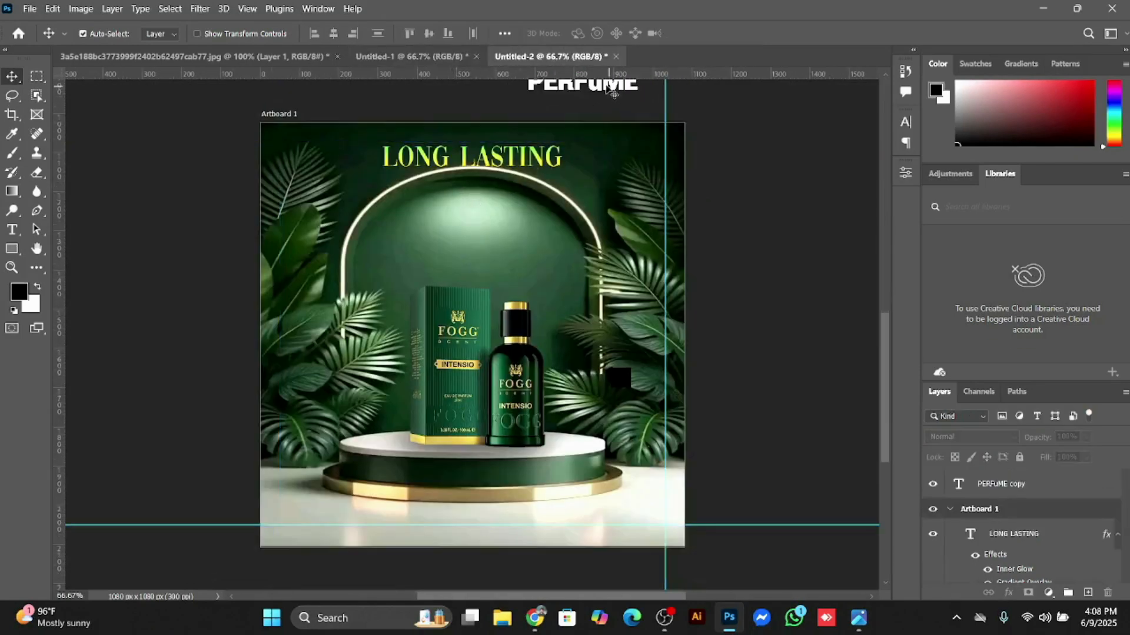
pyautogui.moveTo(591, 88); pyautogui.dragTo(476, 200)
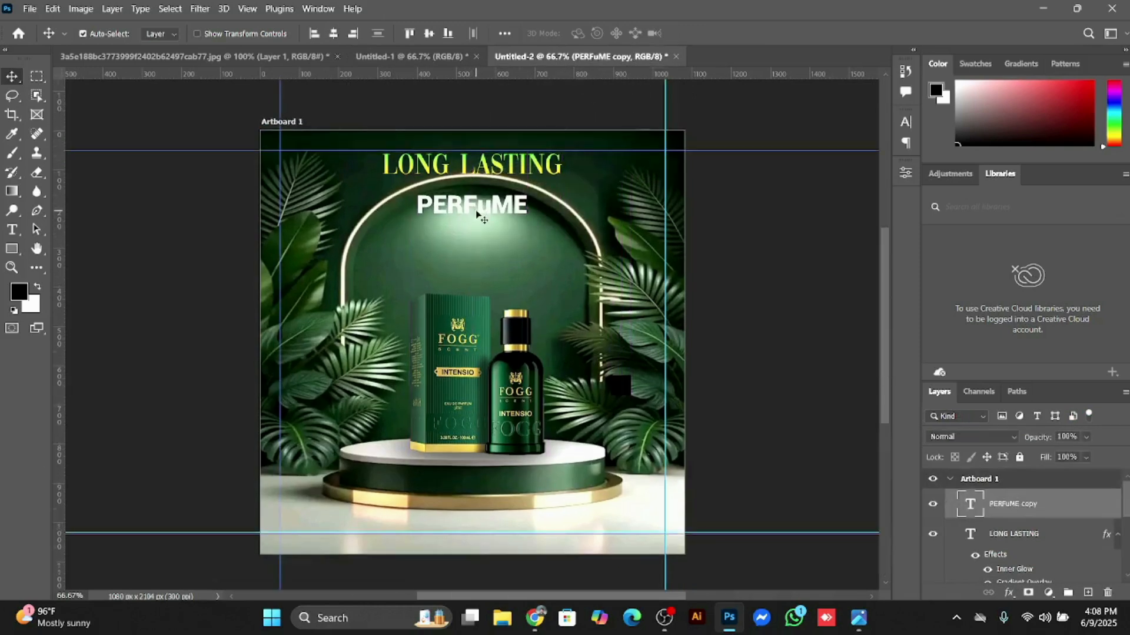
pyautogui.moveTo(472, 206); pyautogui.dragTo(473, 215)
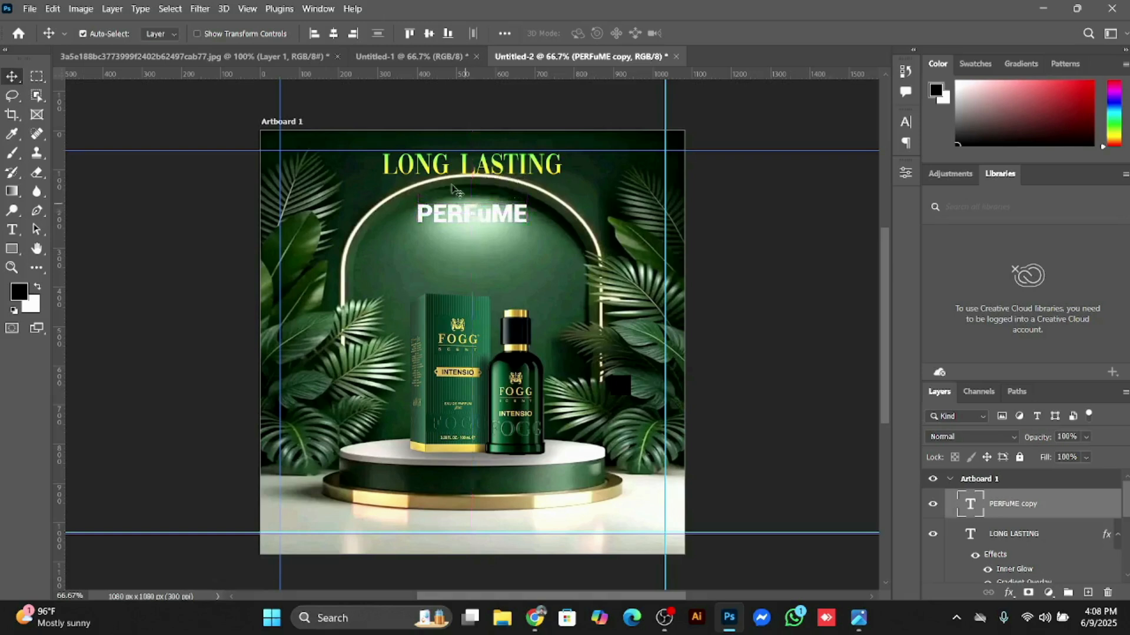
# Step: Compare the headline layout in Untitled-2 with the original poster in Untitled-1
pyautogui.click(379, 57)
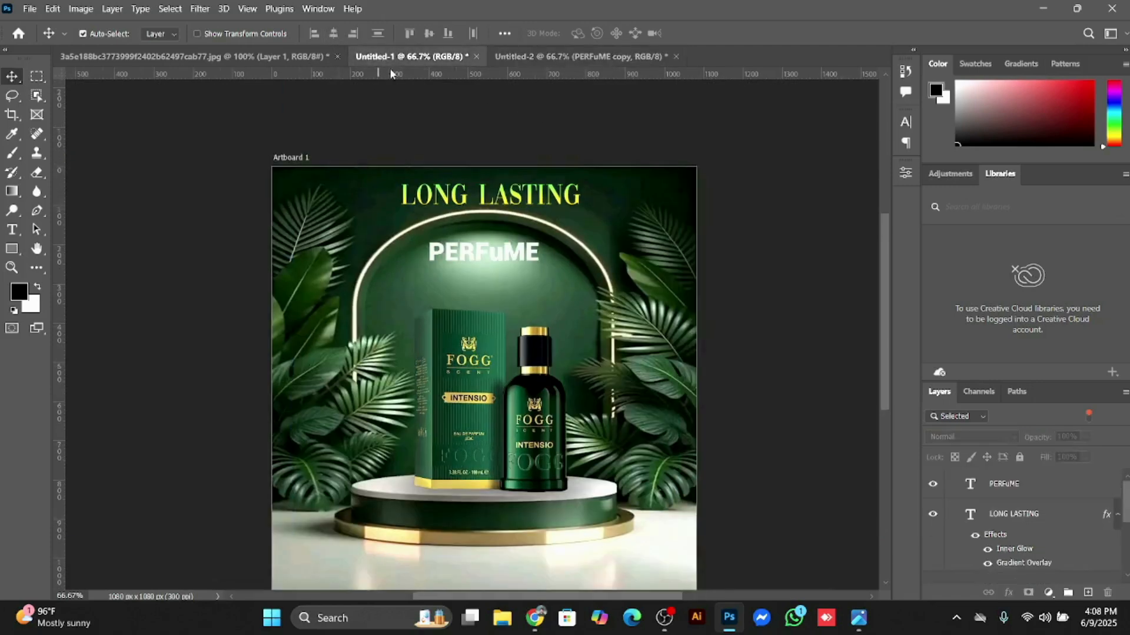
pyautogui.click(586, 63)
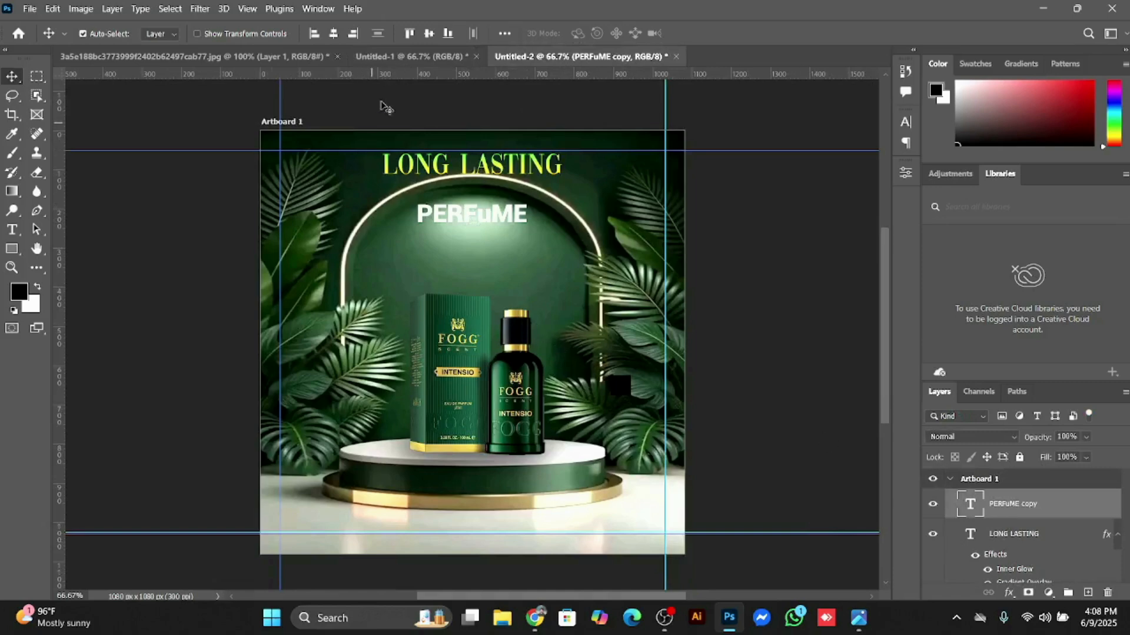
pyautogui.click(403, 59)
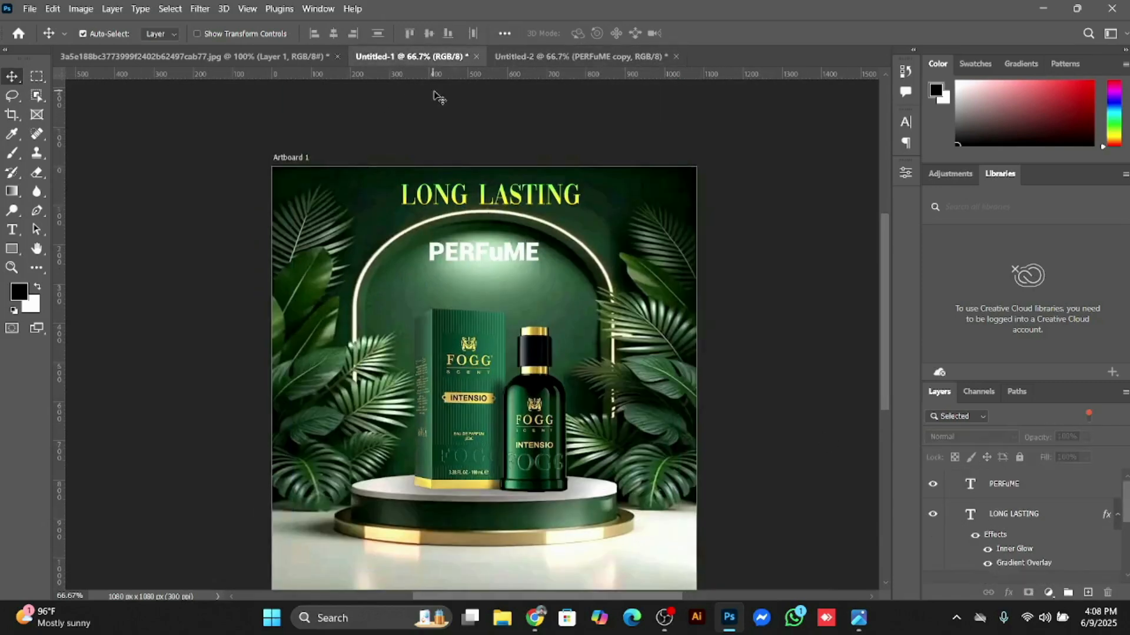
pyautogui.click(594, 57)
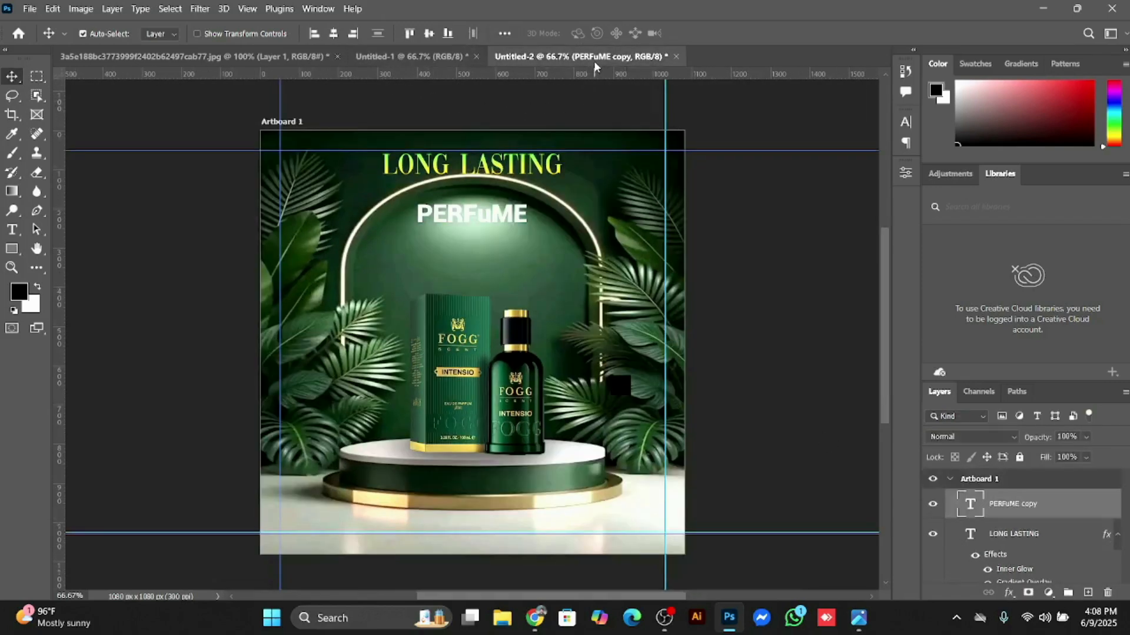